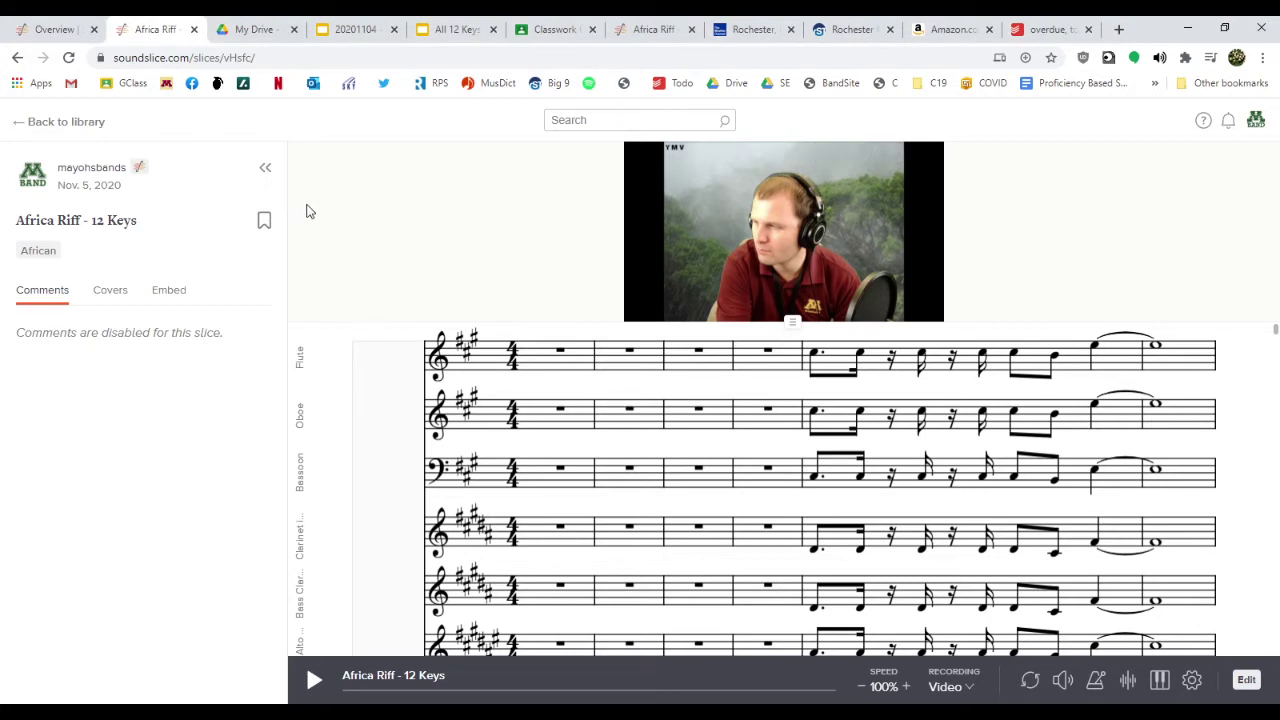
Collapse the slice's information sidebar and solo the Trumpet in Bb track so only its notation is displayed.
click(266, 170)
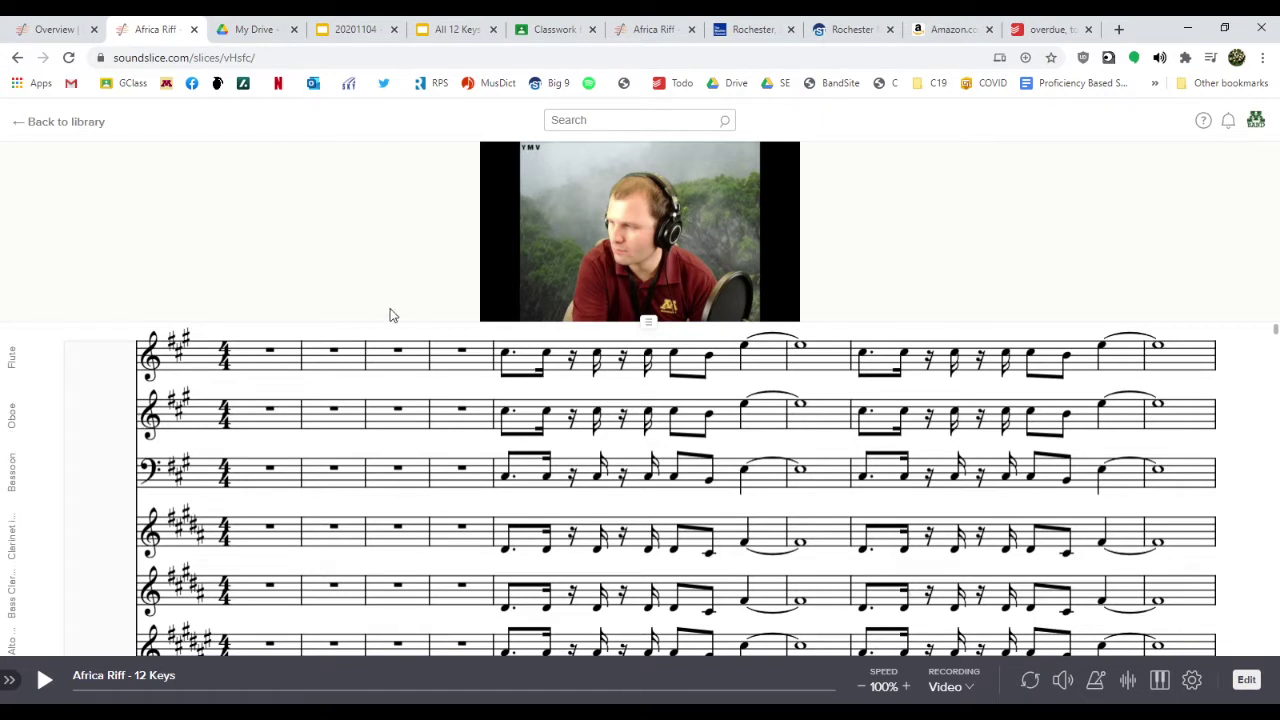
mouse_move(604, 295)
click(1192, 683)
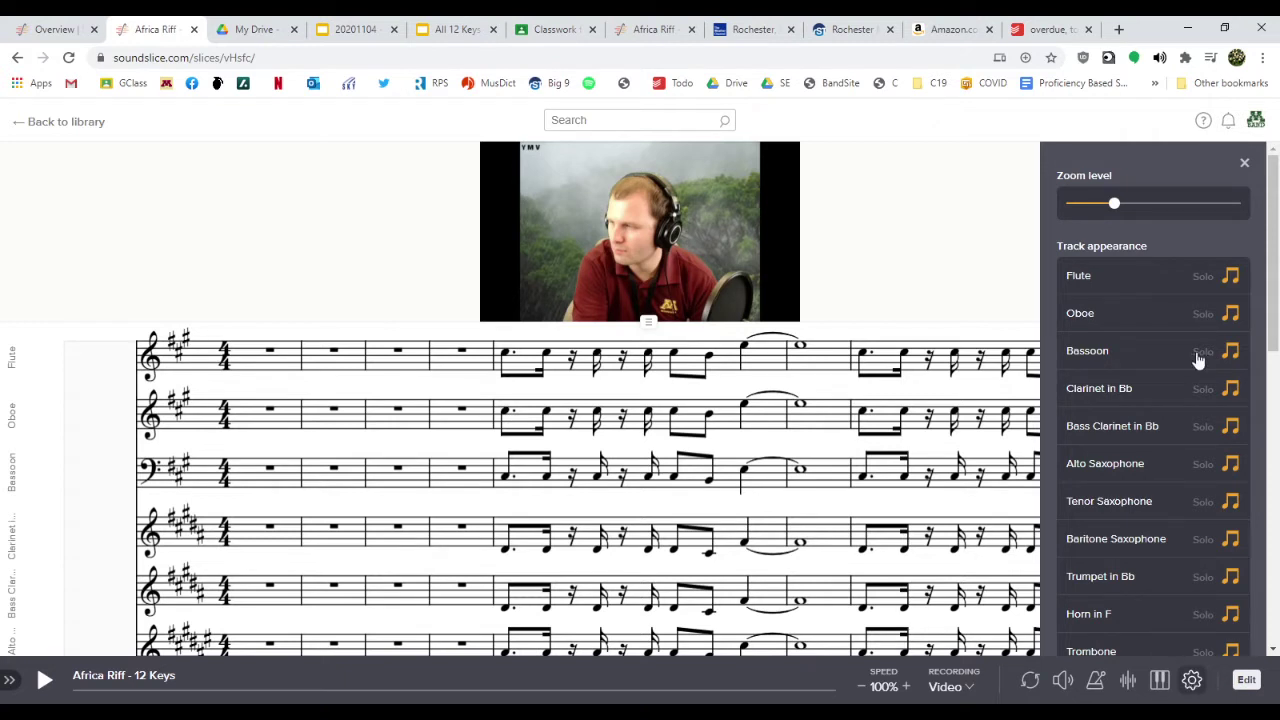
scroll(1197, 360, down, 5)
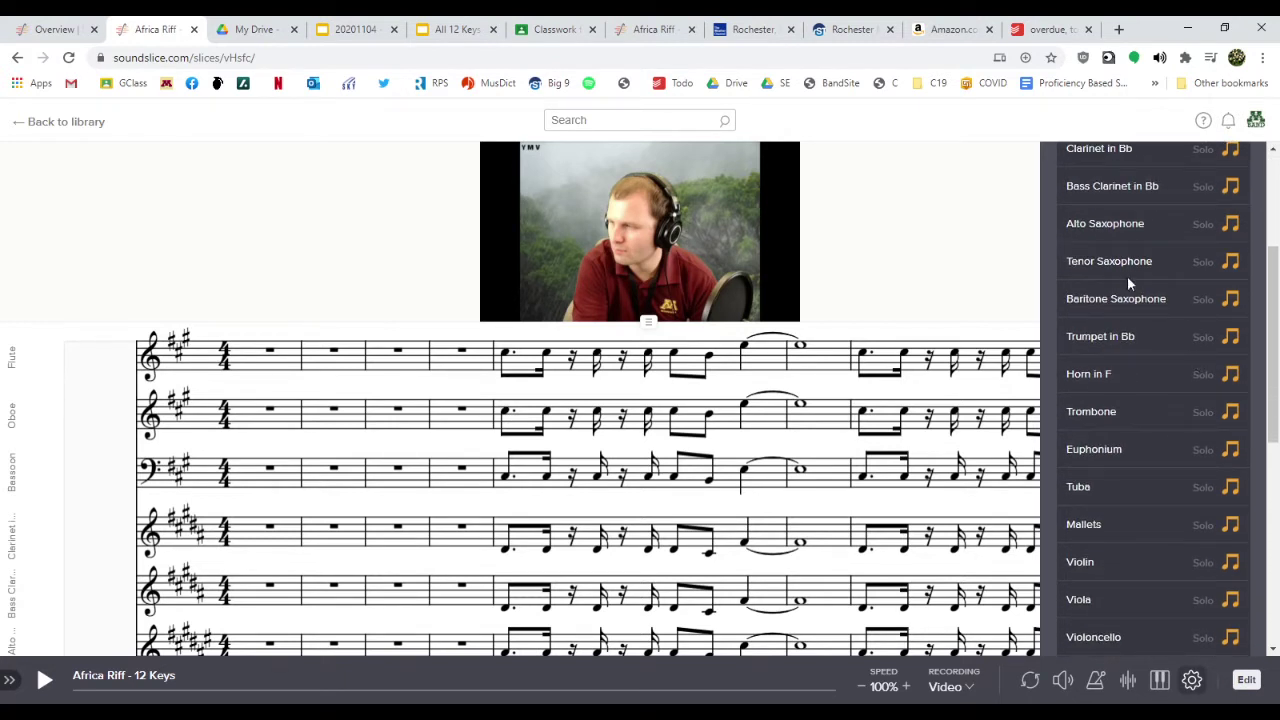
click(1203, 340)
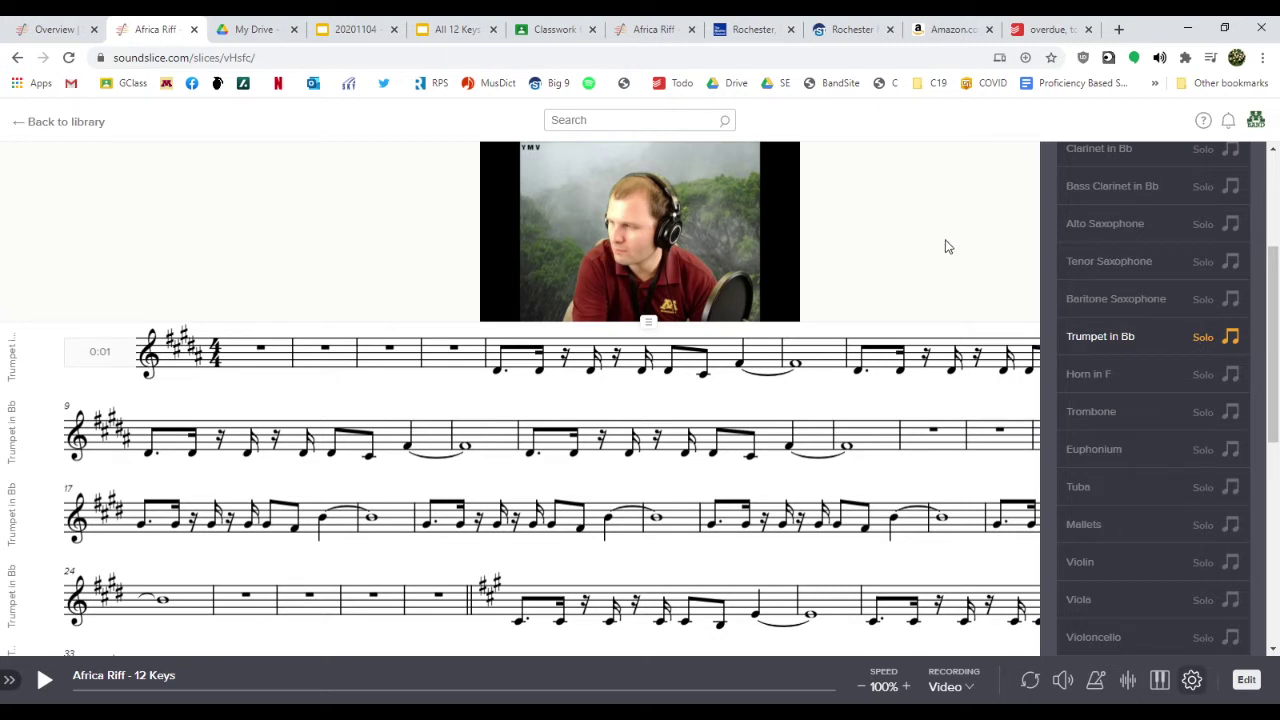
scroll(1062, 400, up, 3)
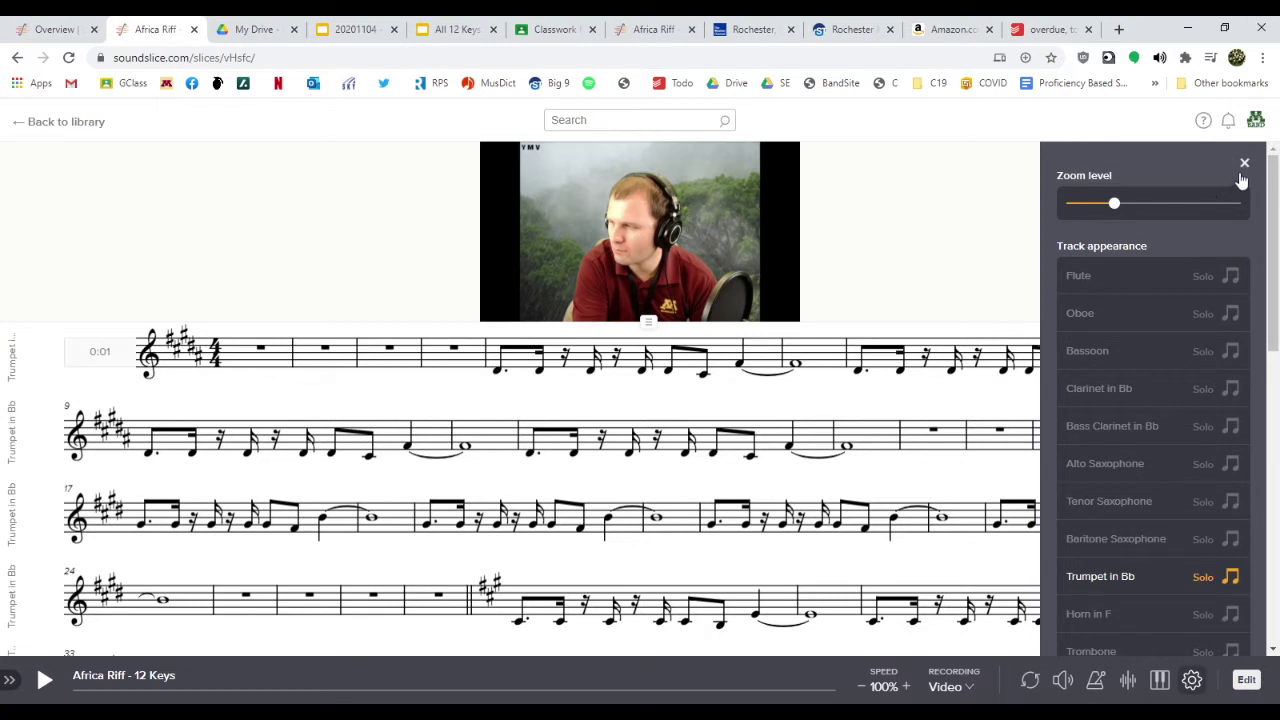
click(1244, 163)
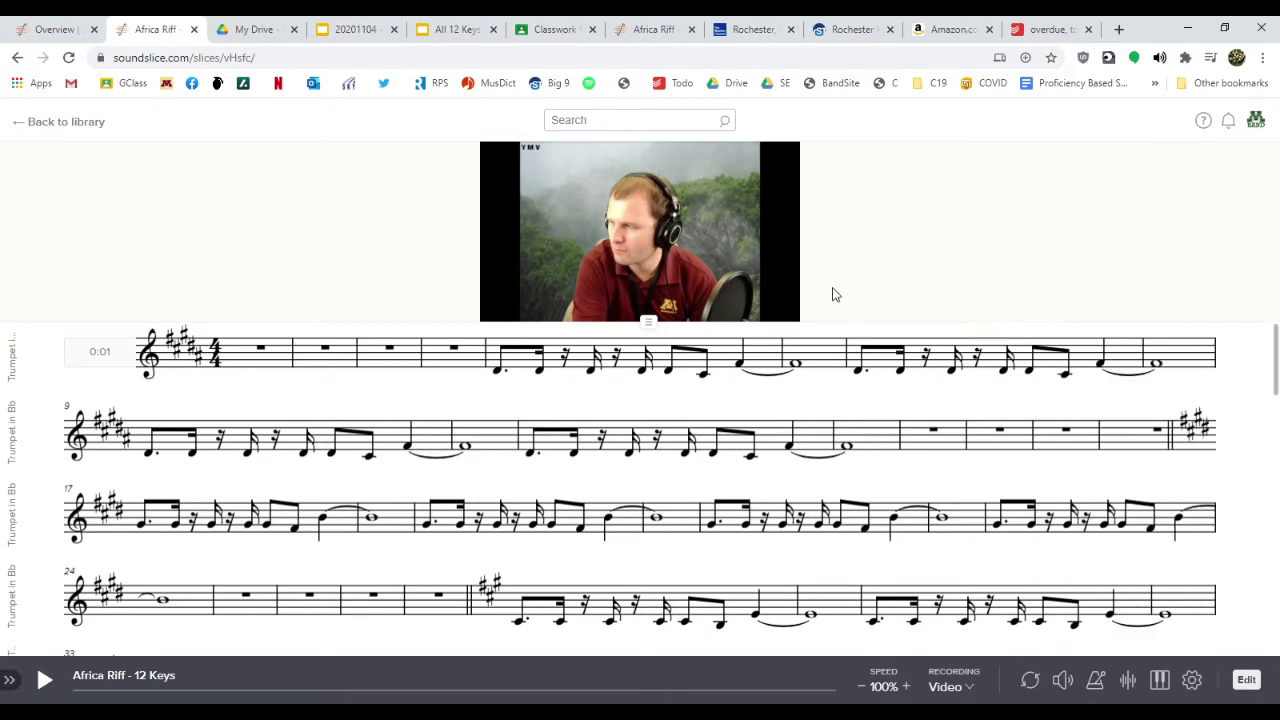
Place the video beside the notation instead of above it and narrow the video pane to give the music more room.
mouse_move(699, 201)
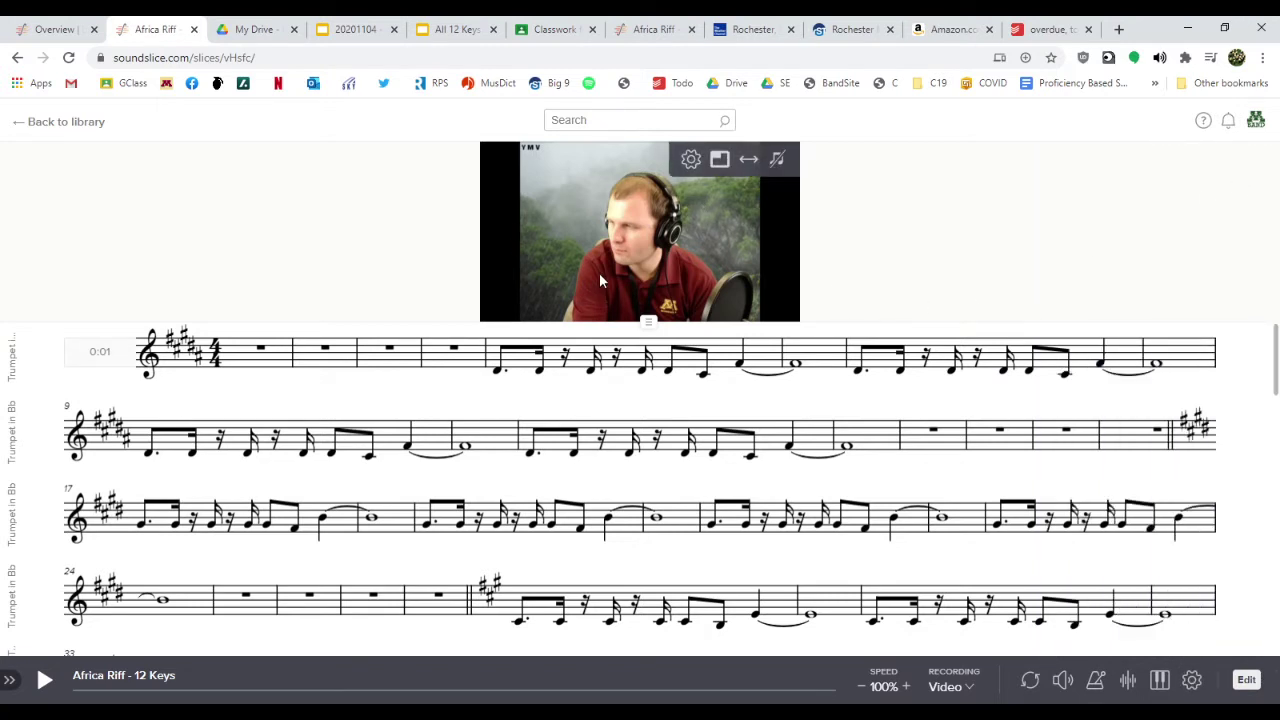
click(720, 161)
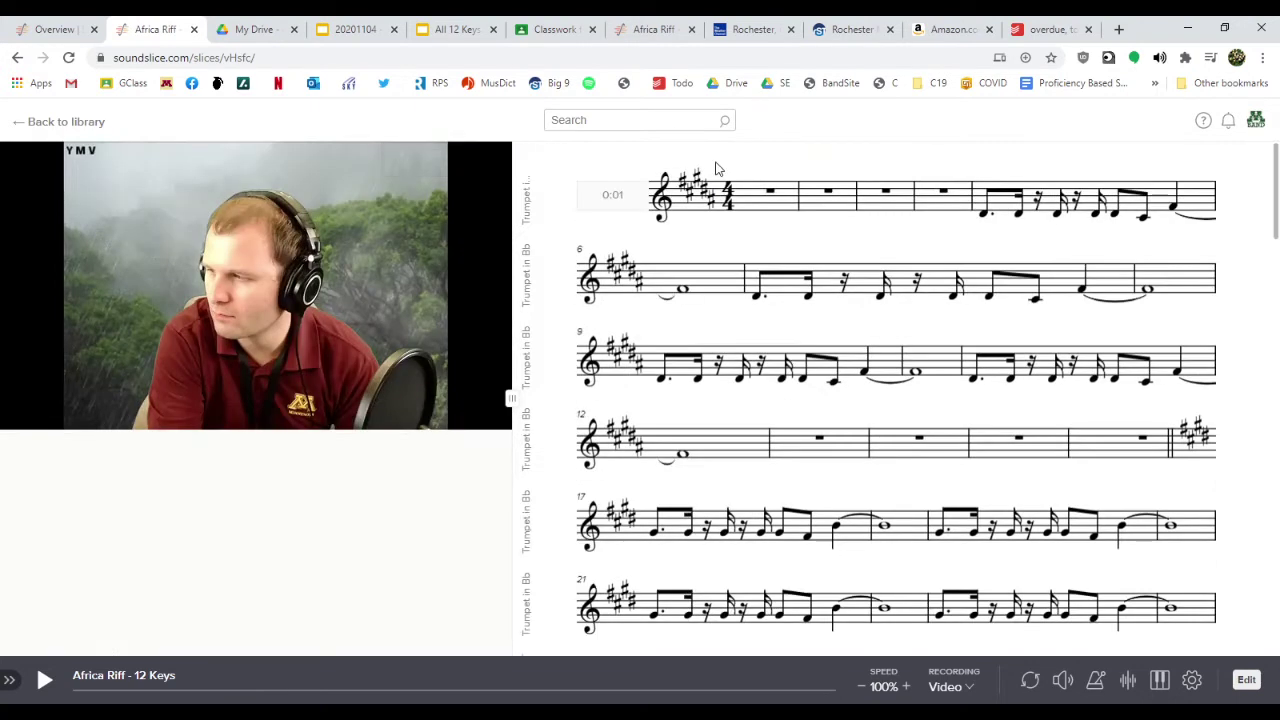
mouse_move(507, 277)
click(433, 162)
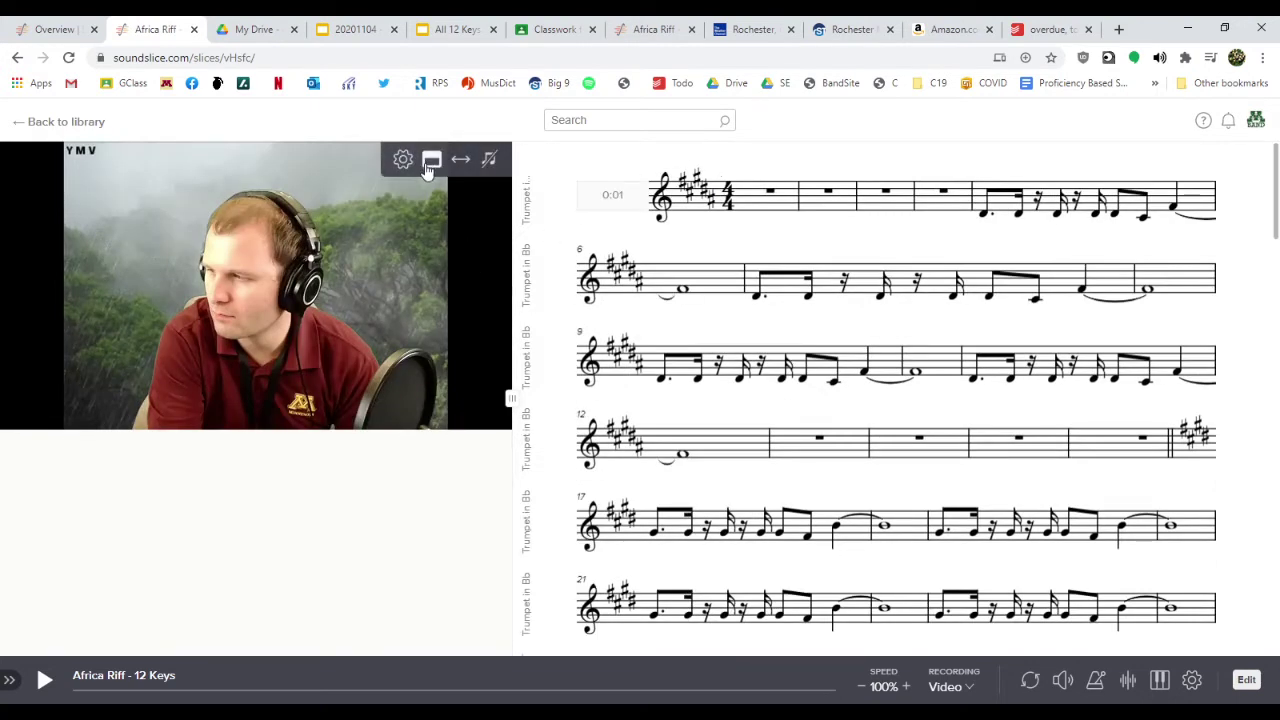
click(716, 170)
click(434, 164)
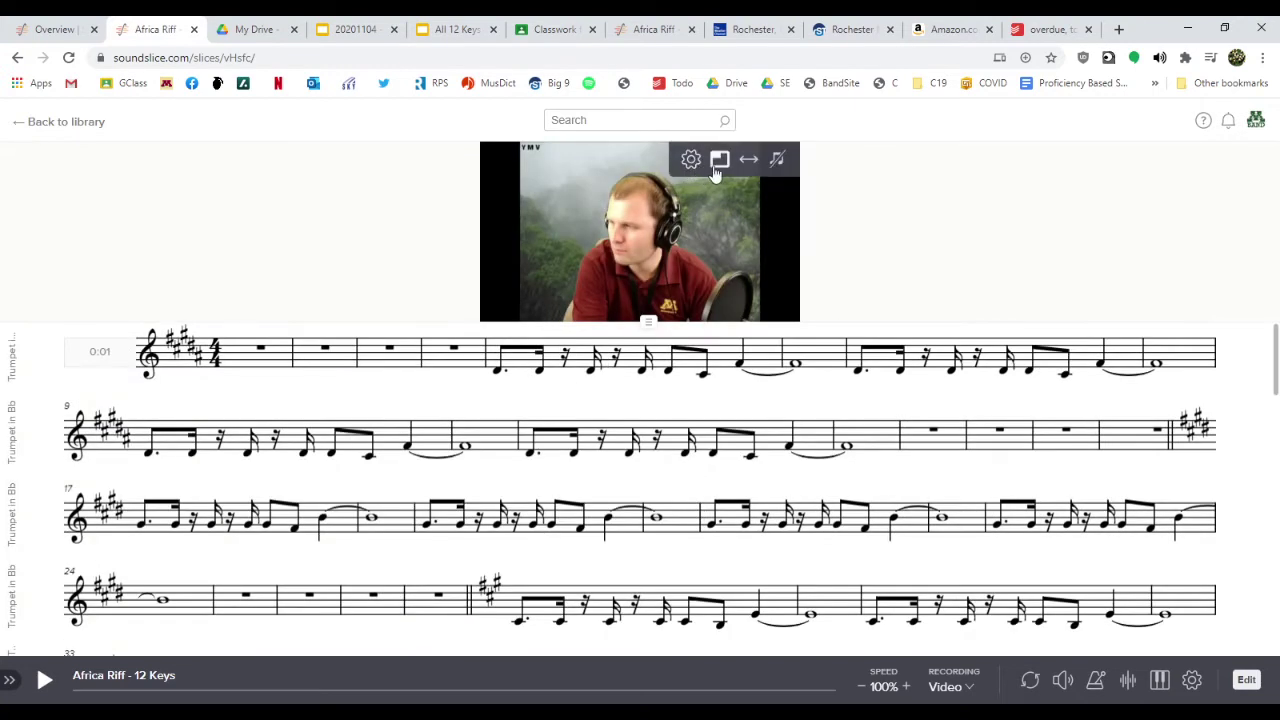
click(716, 170)
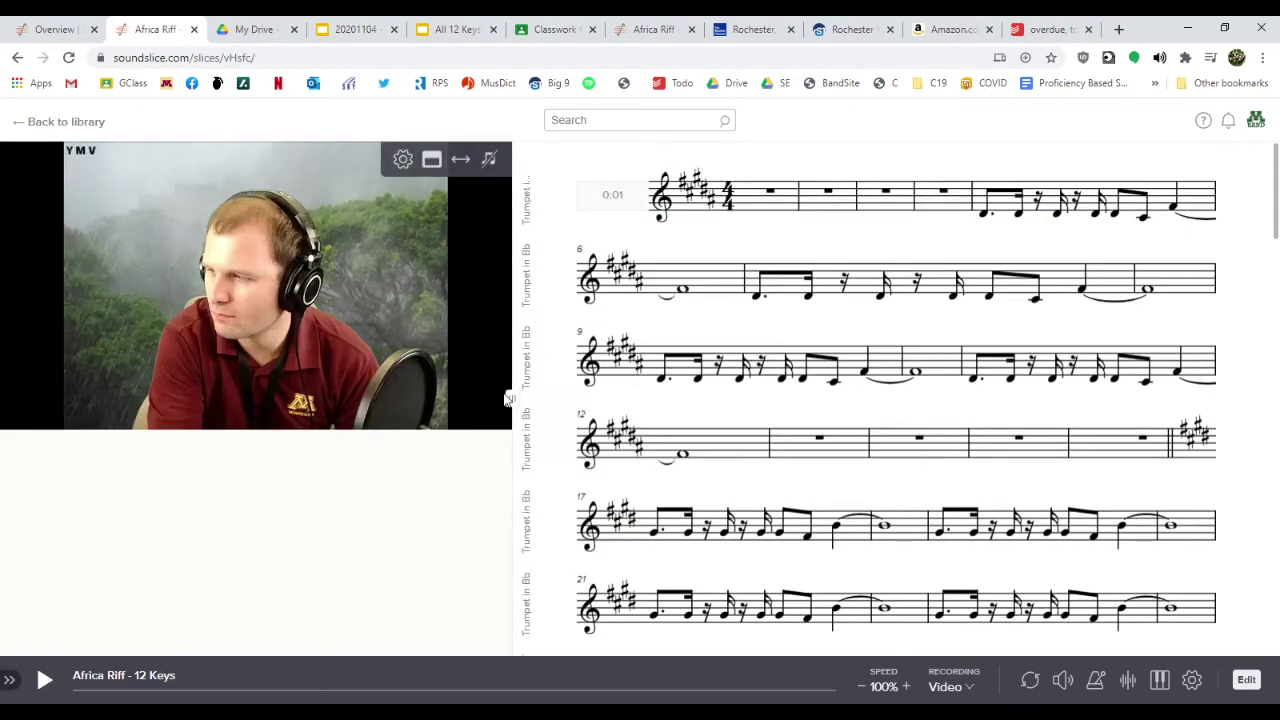
drag(510, 402, 366, 414)
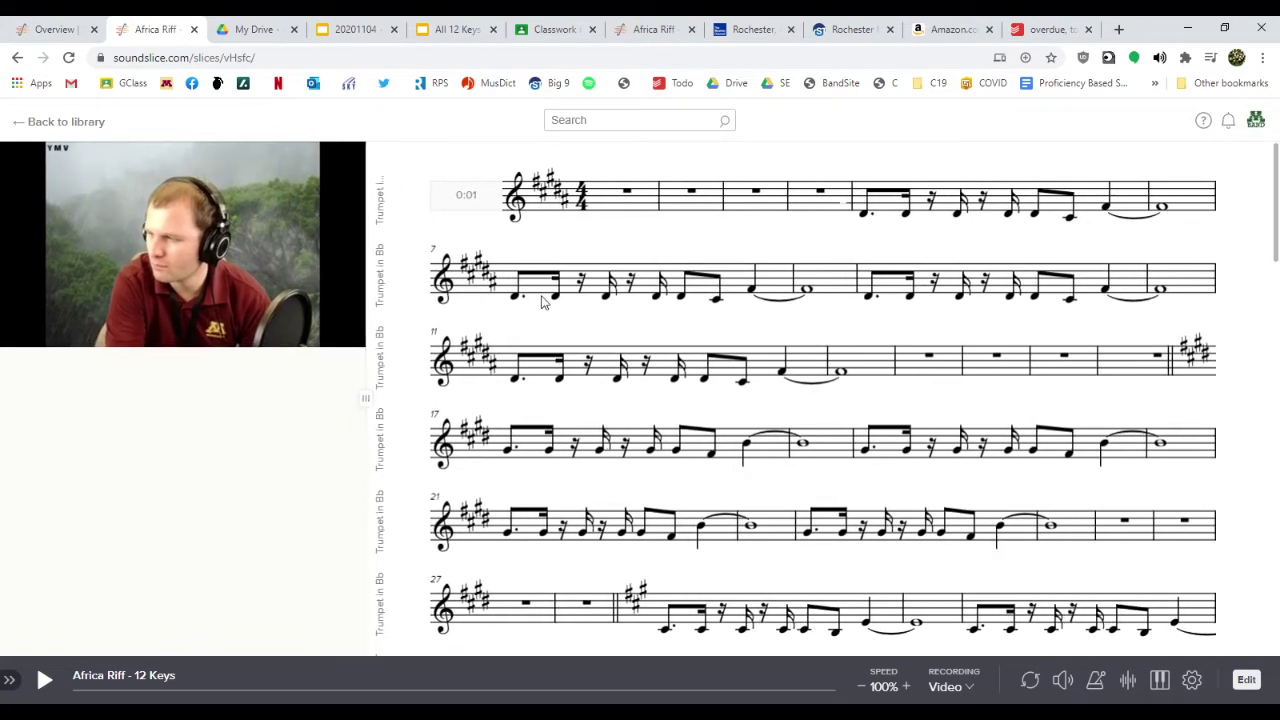
Reduce the notation's zoom level slightly so more measures fit on each line.
click(1192, 679)
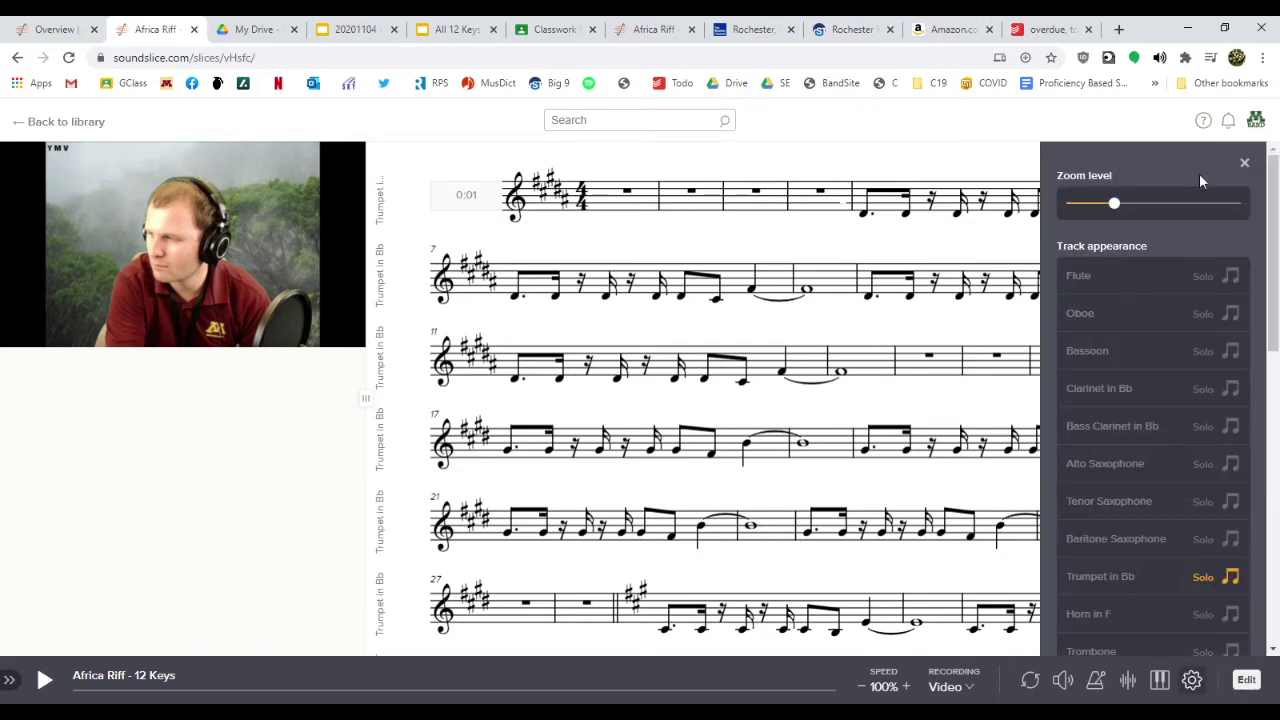
mouse_move(1114, 203)
mouse_down()
mouse_move(1117, 214)
mouse_move(1240, 224)
mouse_move(1056, 228)
mouse_move(1103, 222)
mouse_up()
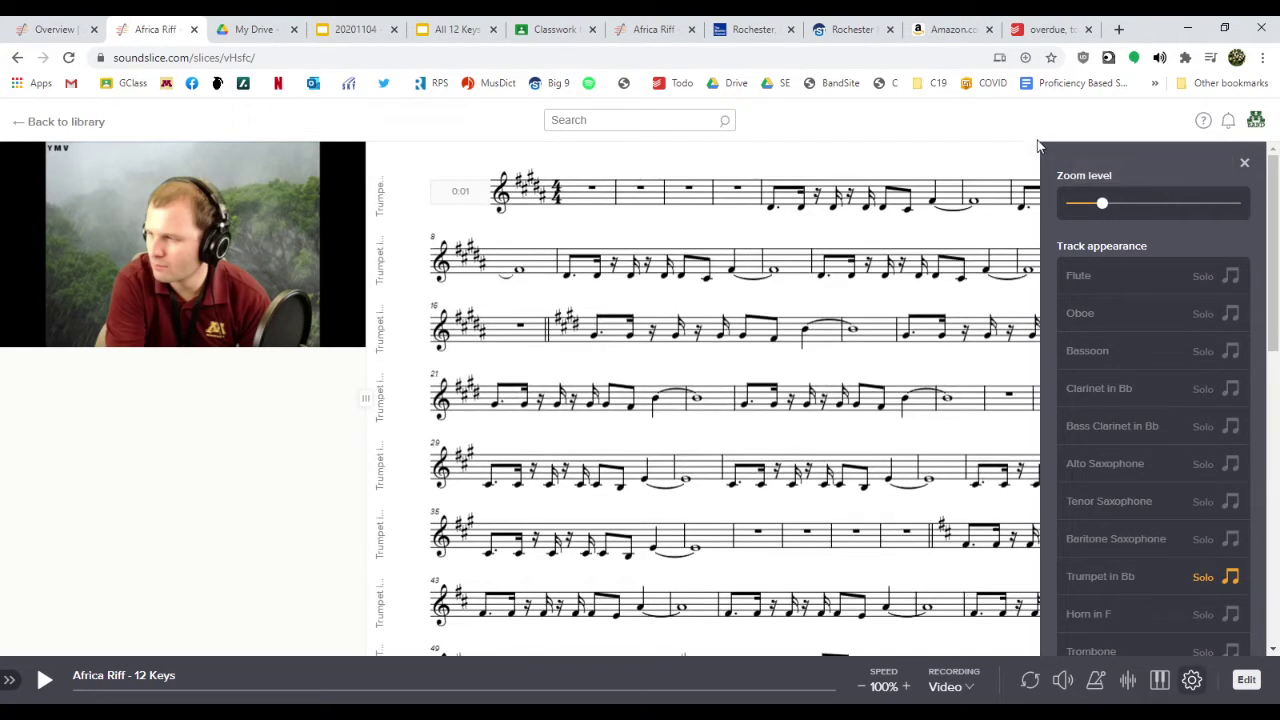
click(1244, 162)
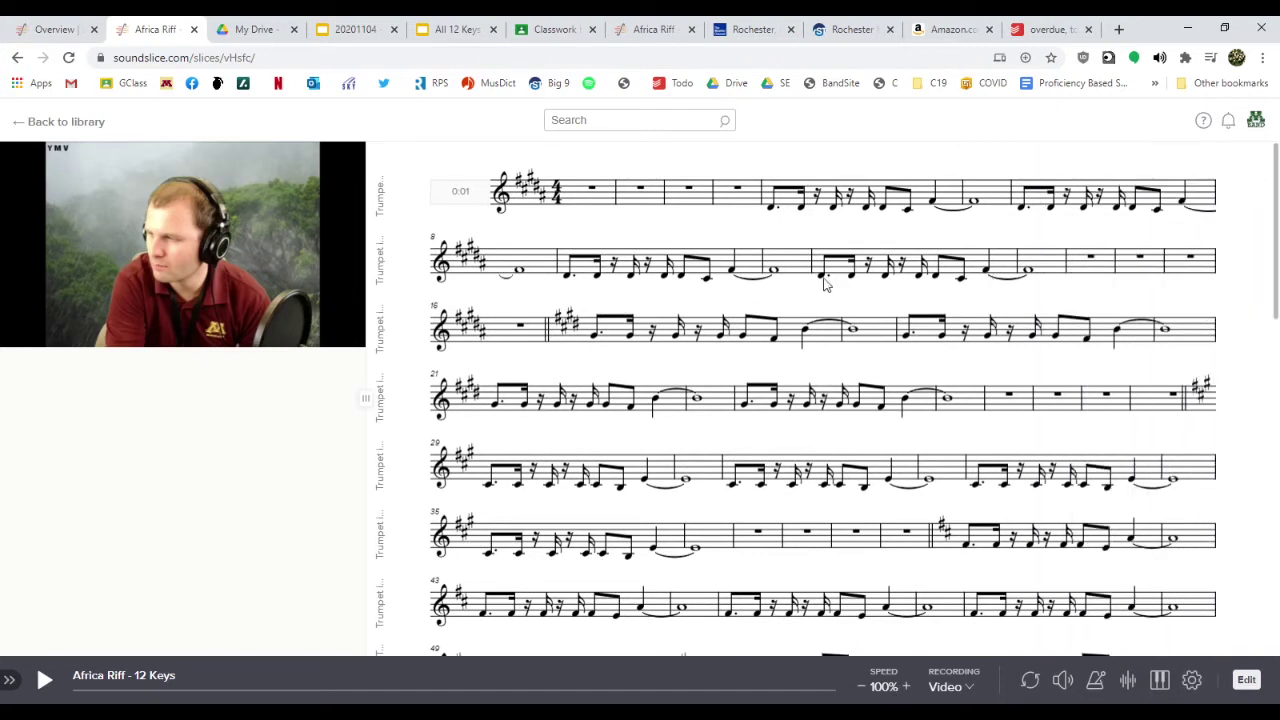
Play the video recording from the riff's first note in measure 5 and pause at the riff's held note.
click(775, 208)
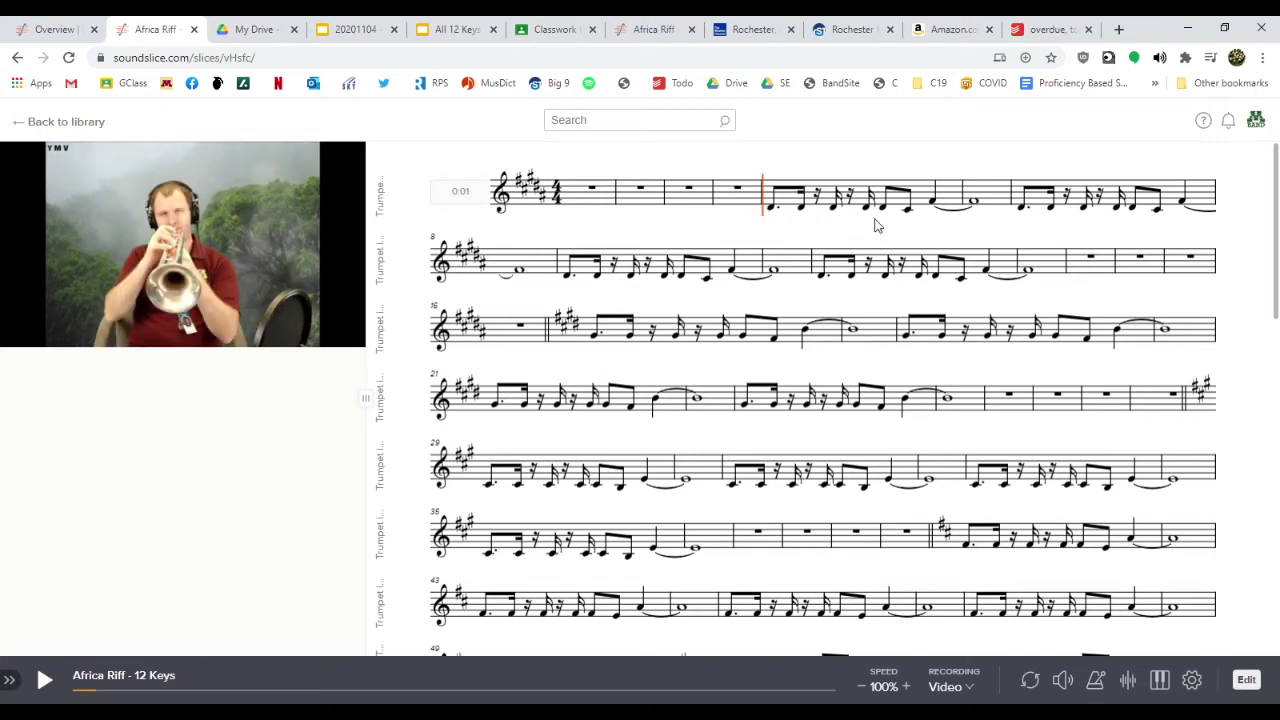
key(space)
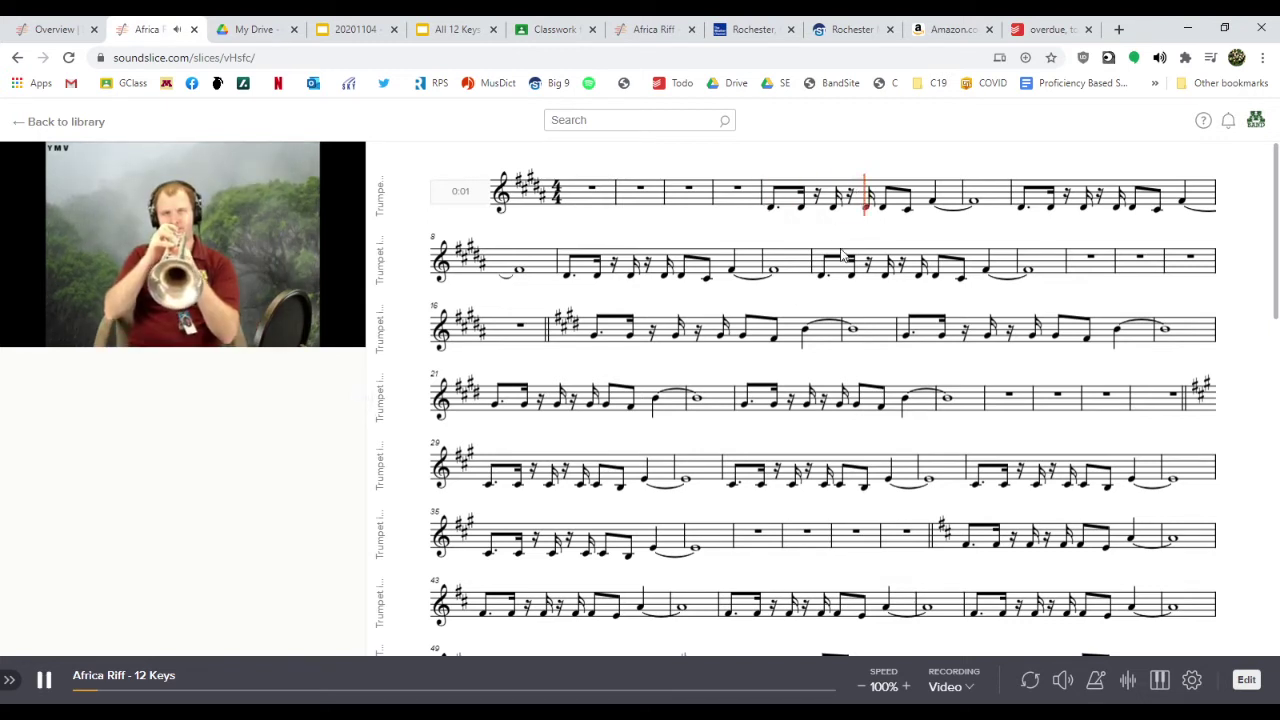
key(space)
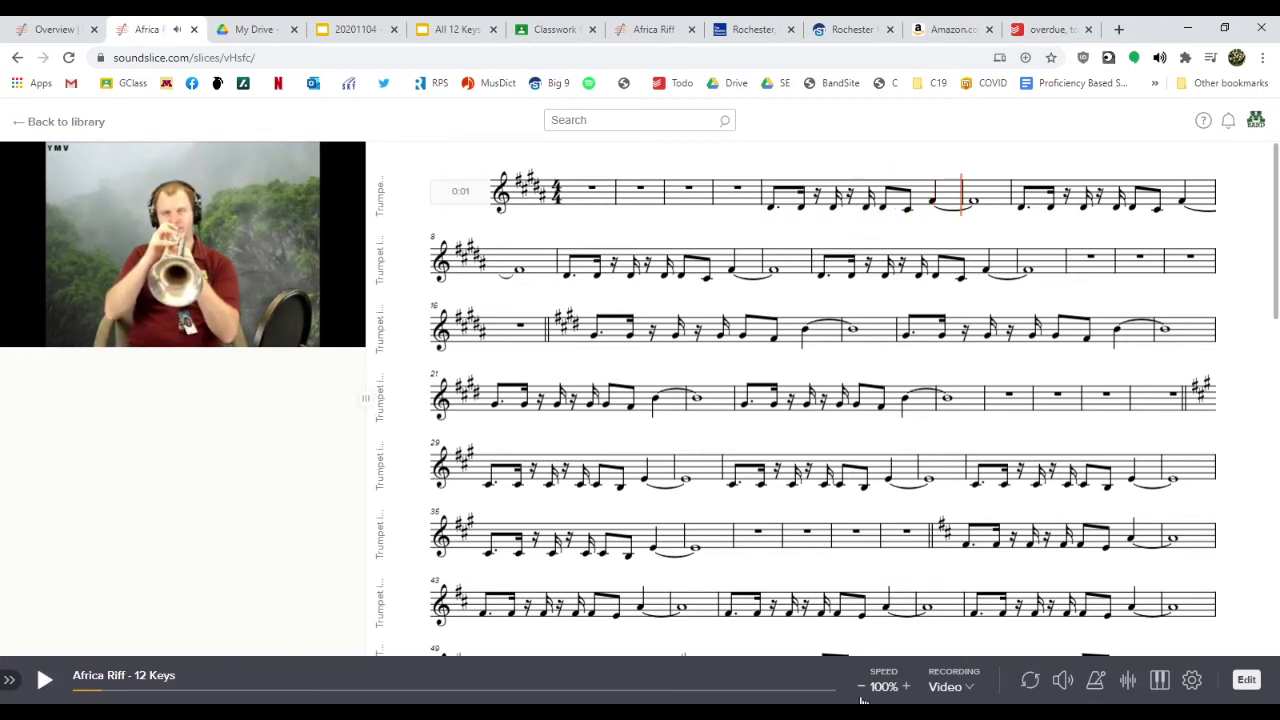
Play part of the first riff at 80% speed, pause it, and restore the playback speed to 100%.
click(861, 695)
click(846, 173)
key(space)
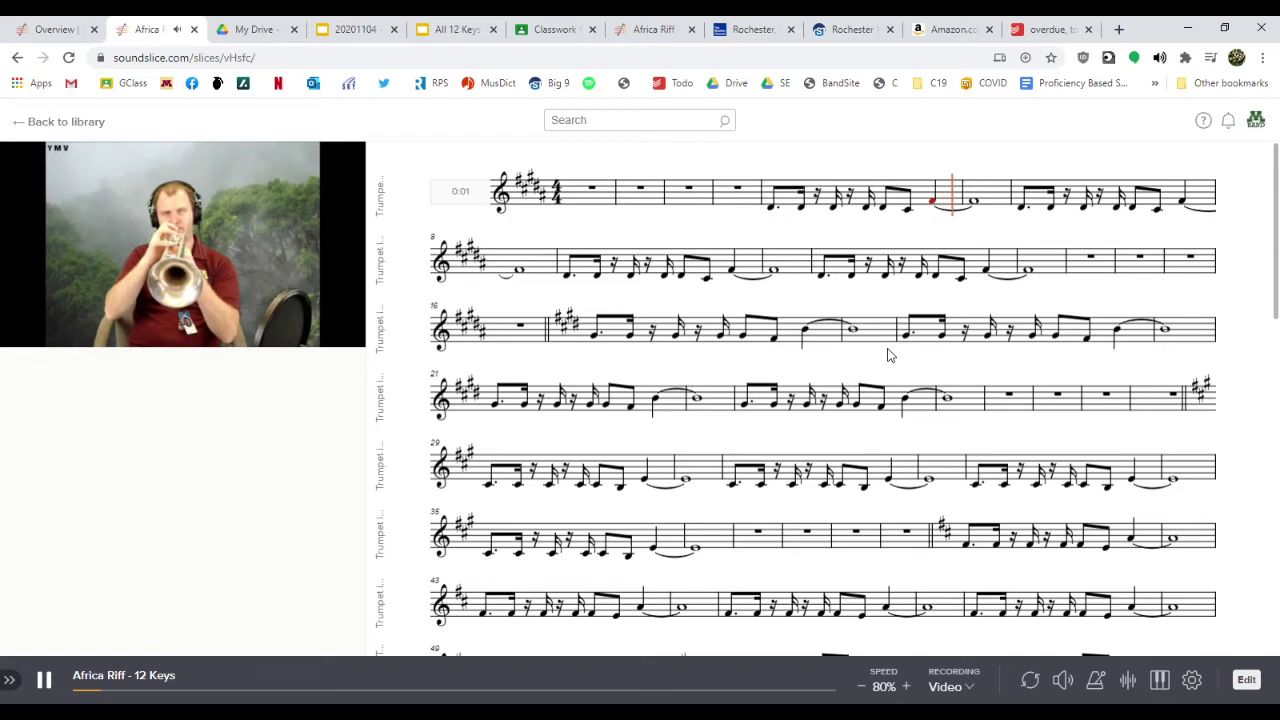
key(space)
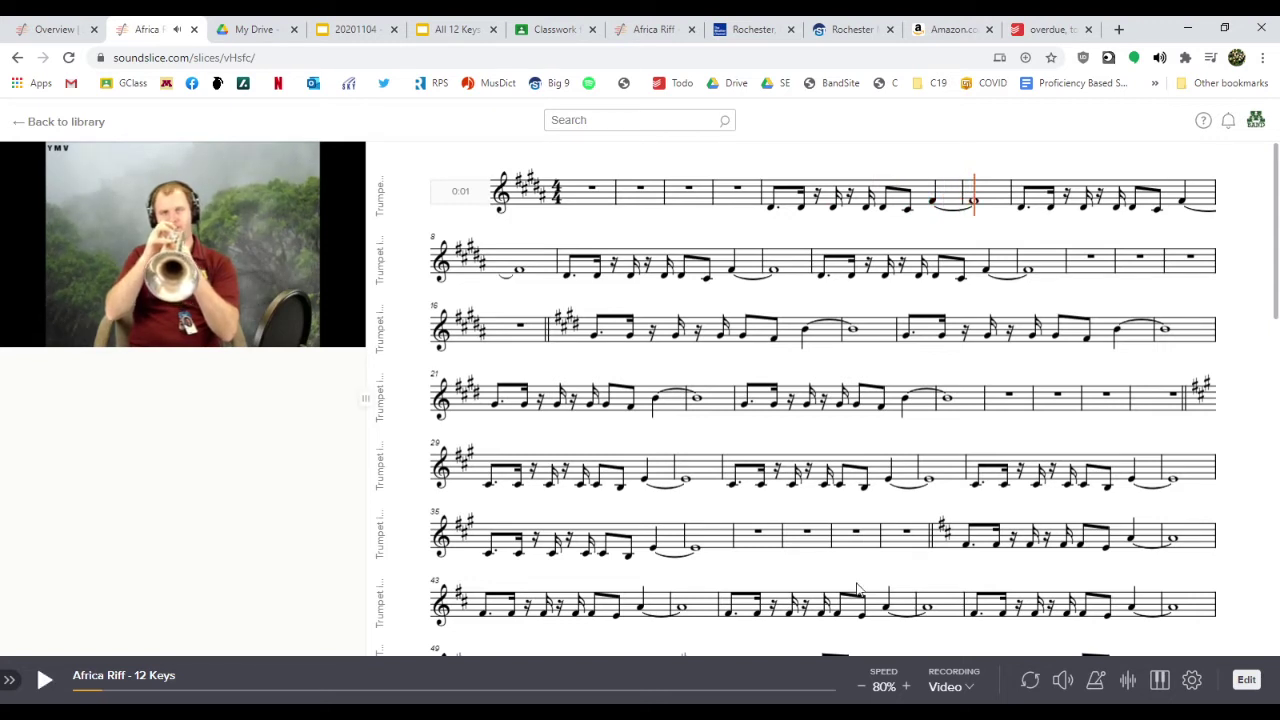
click(906, 686)
click(906, 686)
Switch the recording to Synthetic and play the first riff from measure 5, pausing on its held note.
click(938, 687)
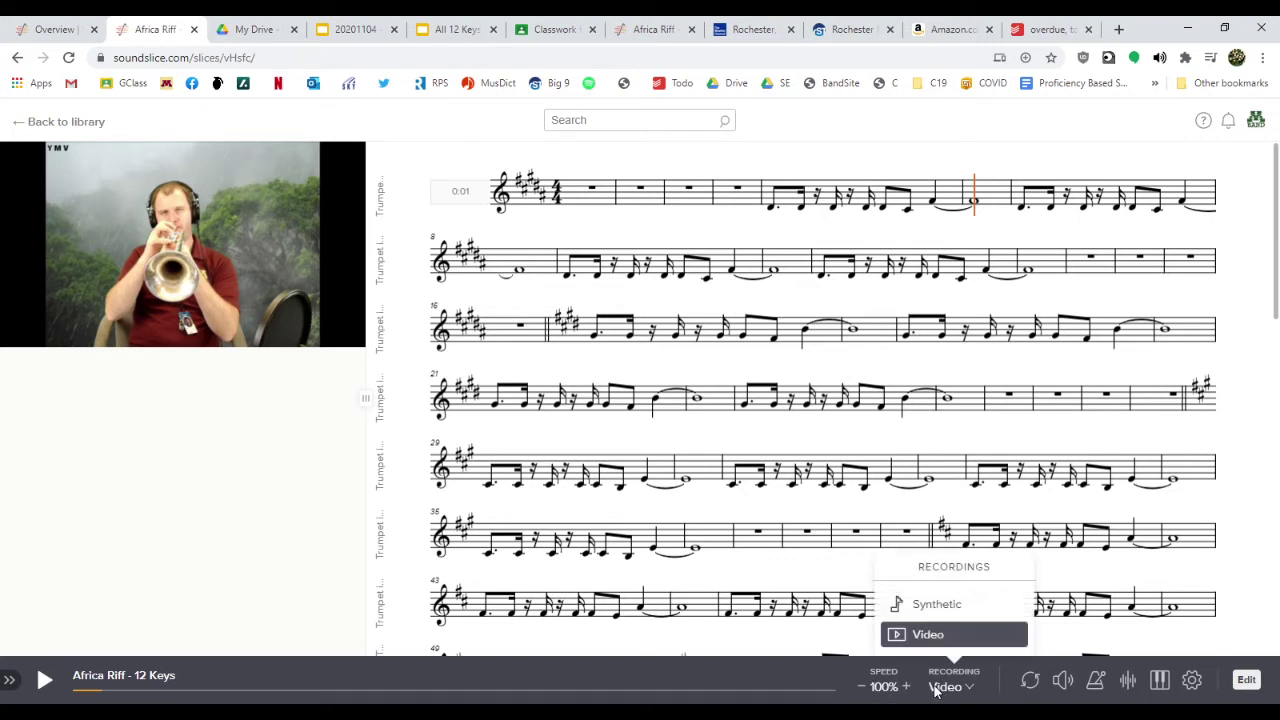
click(926, 605)
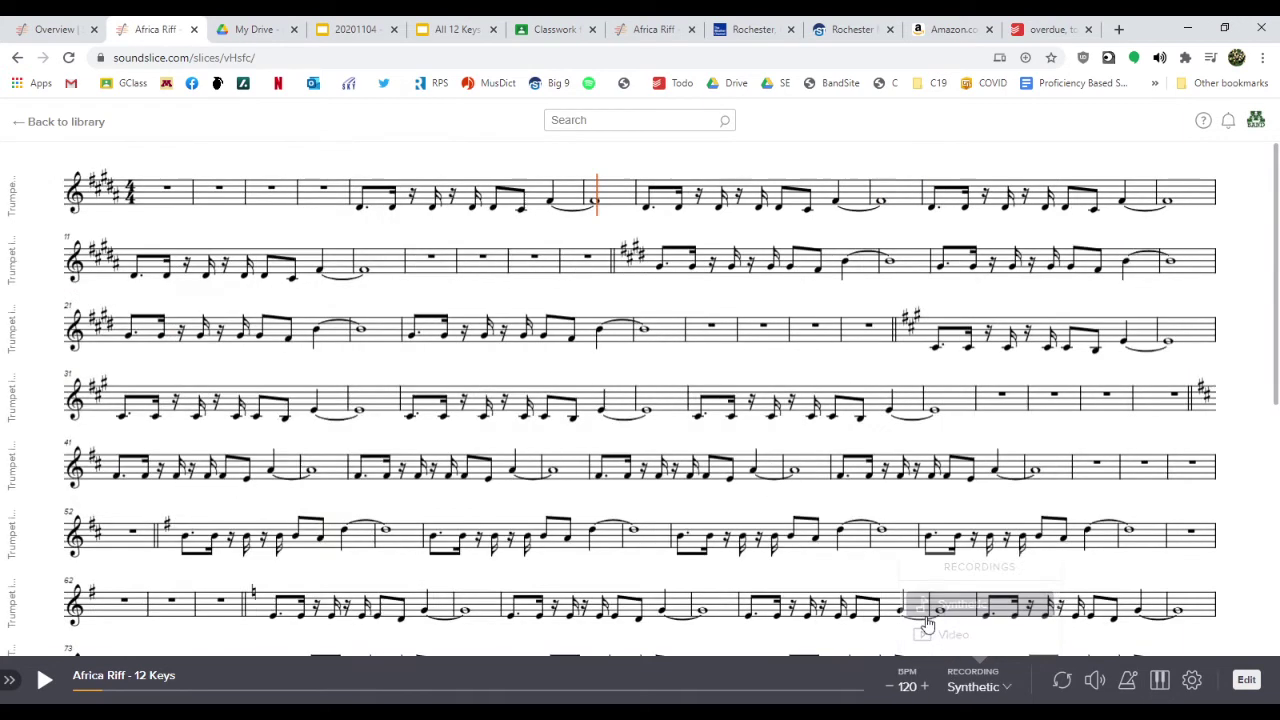
click(356, 204)
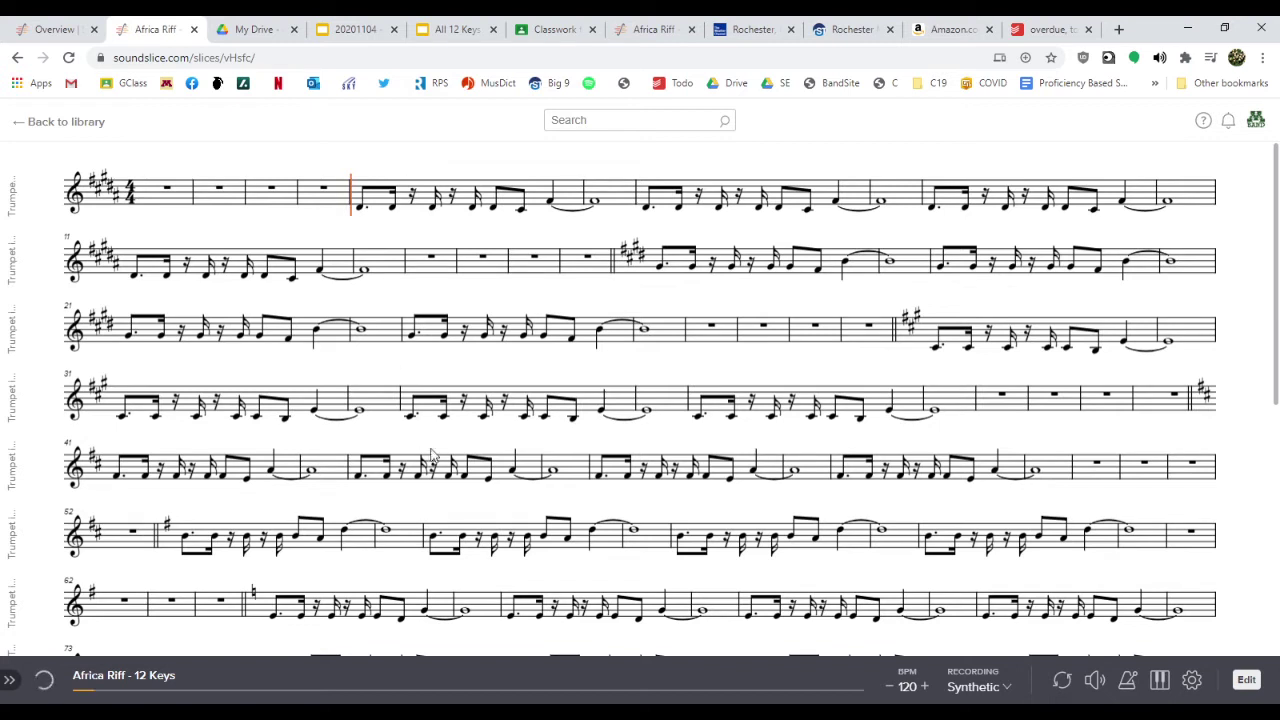
key(space)
key(space)
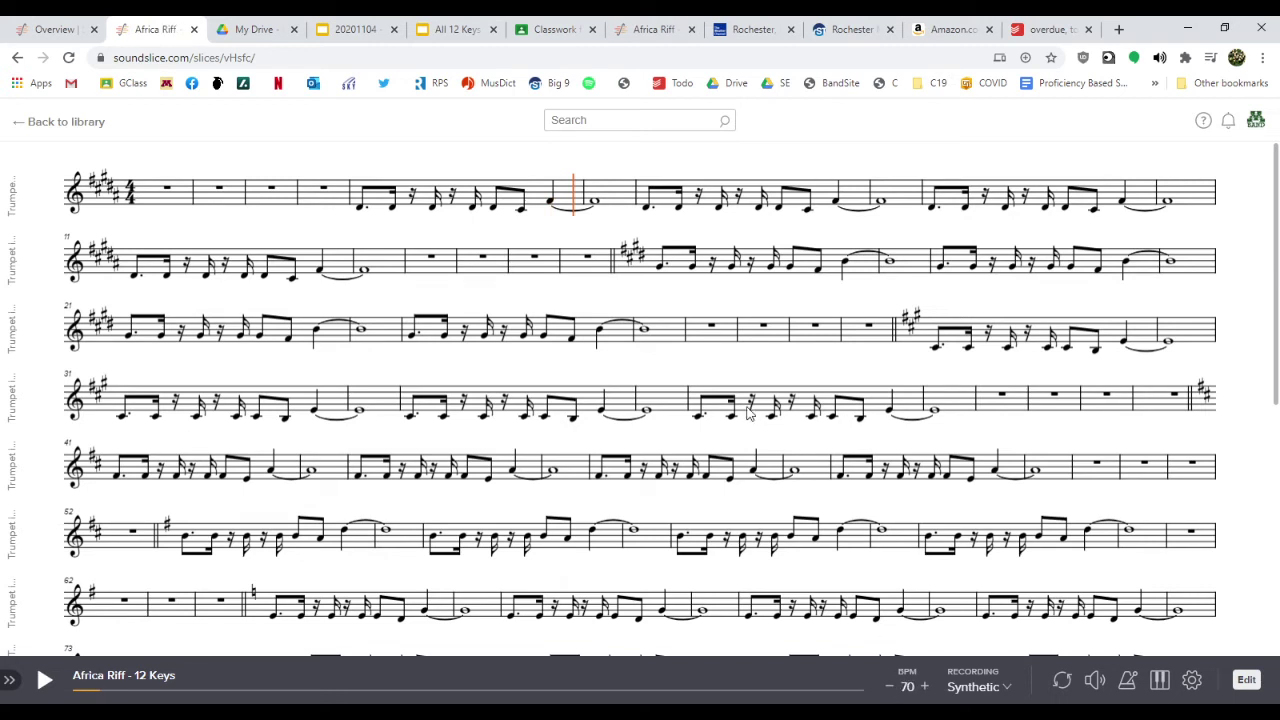
Play the synthetic version again from measure 5 at 70 BPM and pause it at measure 6.
click(360, 202)
key(space)
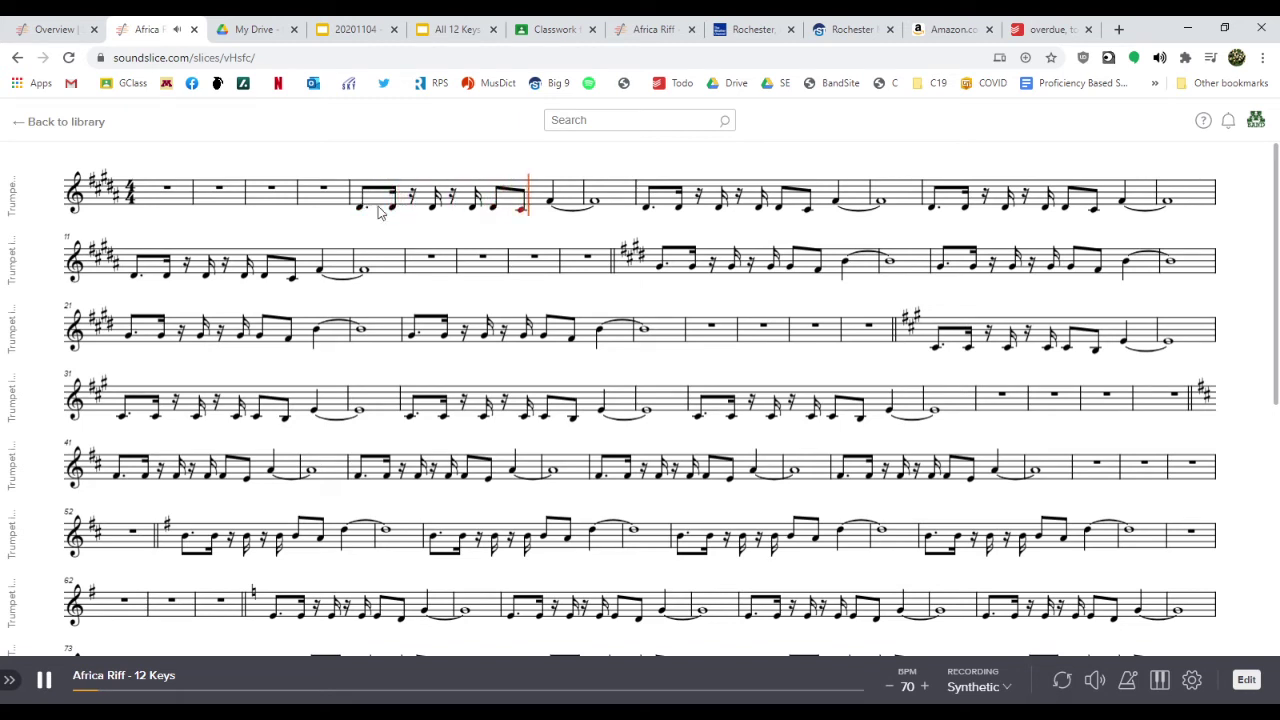
key(space)
Switch the recording back to Video and restore the playback speed to 100%.
click(950, 688)
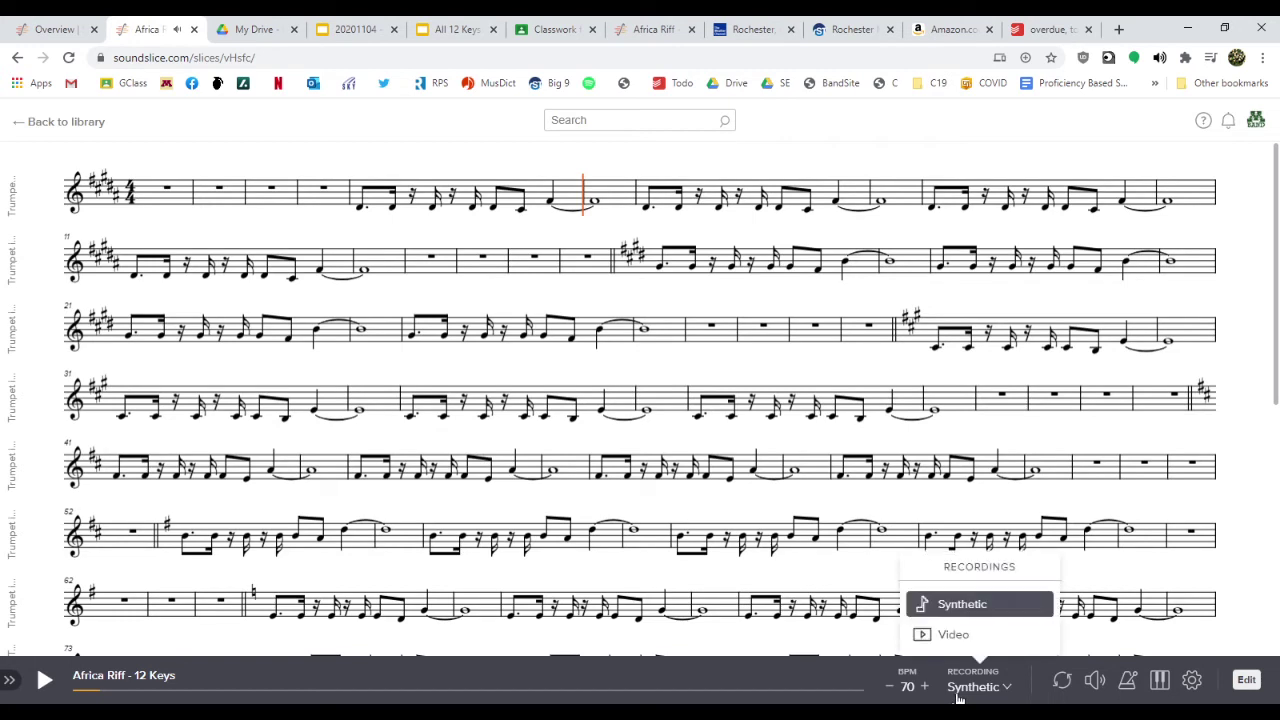
click(953, 636)
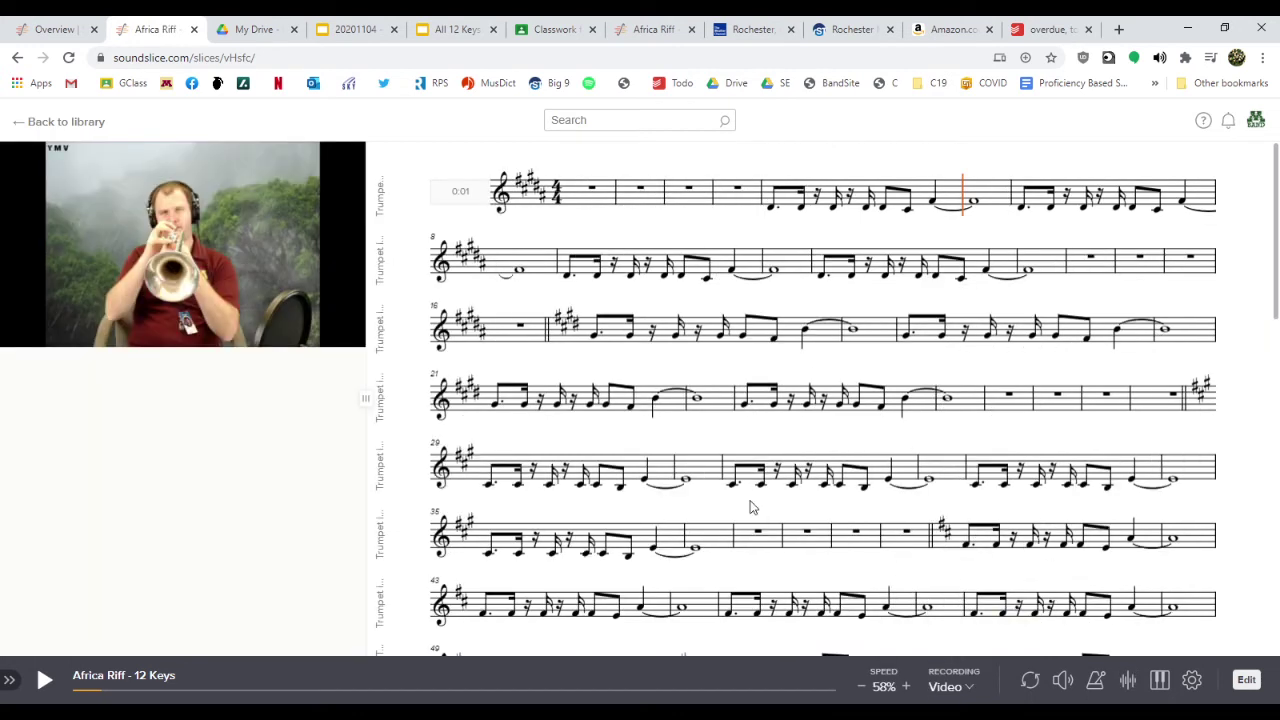
click(907, 688)
click(906, 687)
Show and hide the on-screen piano keyboard, and do the same with the recording's waveform.
click(1160, 681)
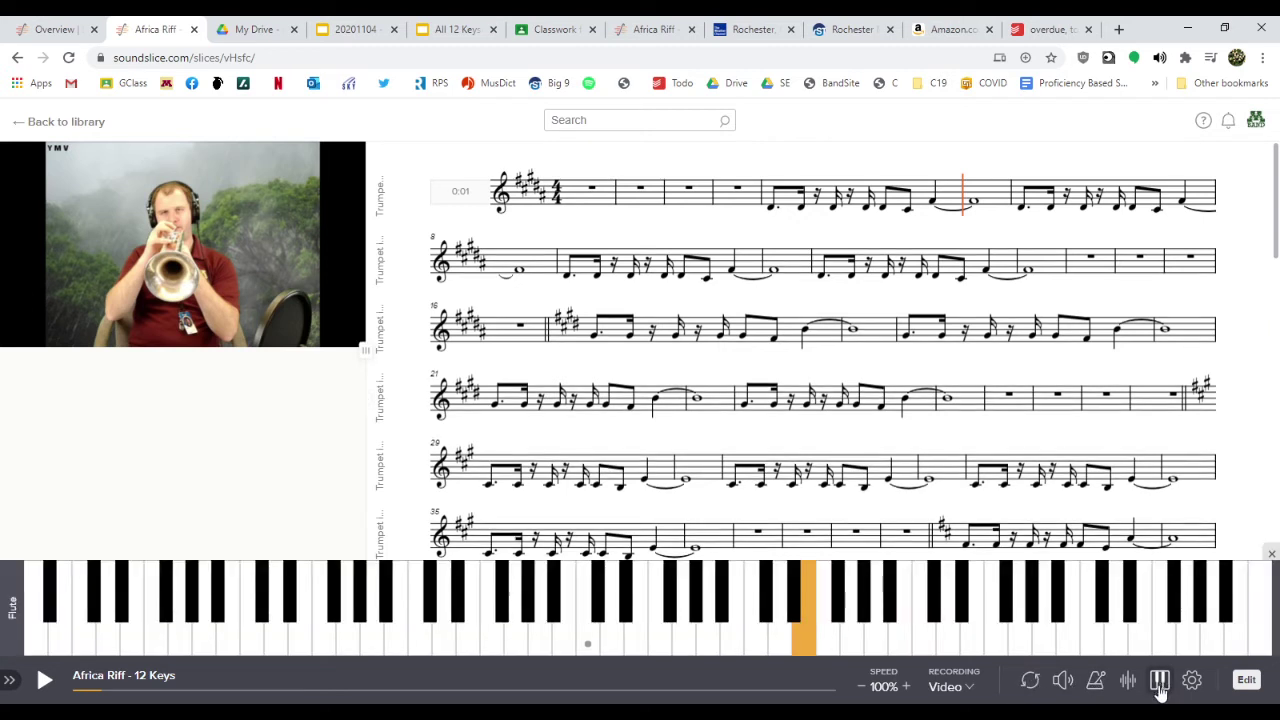
click(1160, 681)
click(1128, 682)
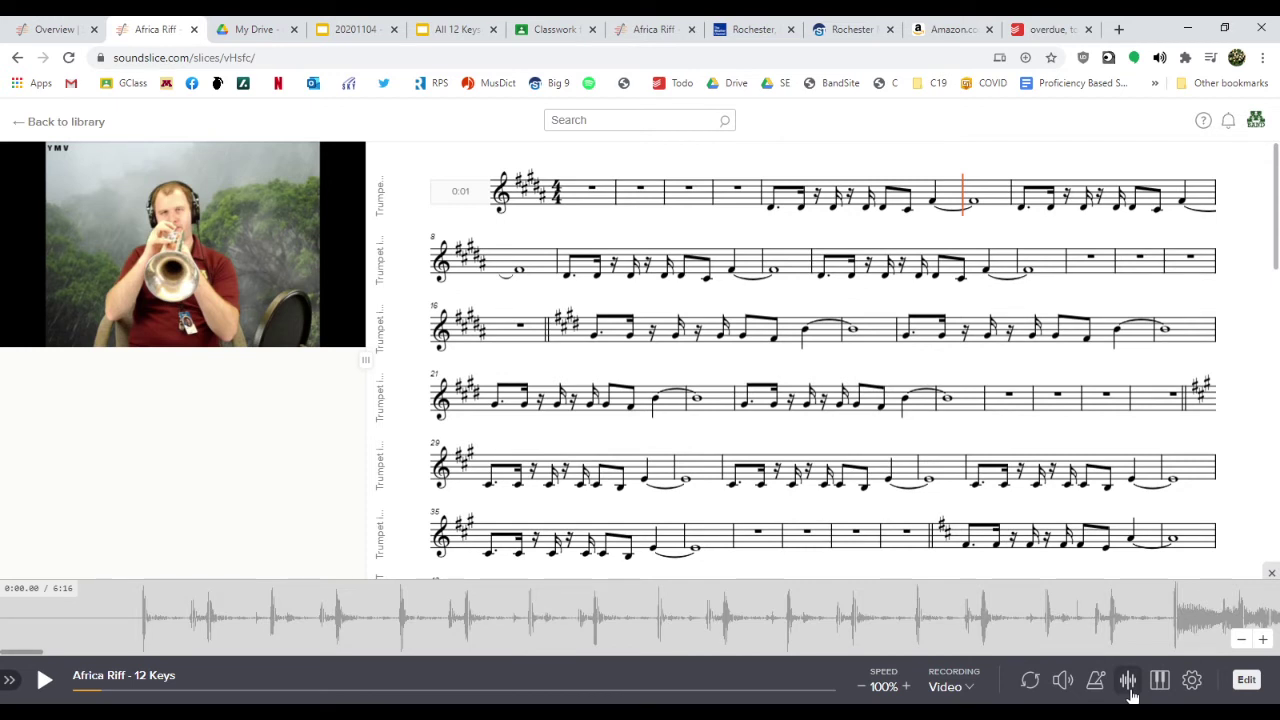
click(1128, 684)
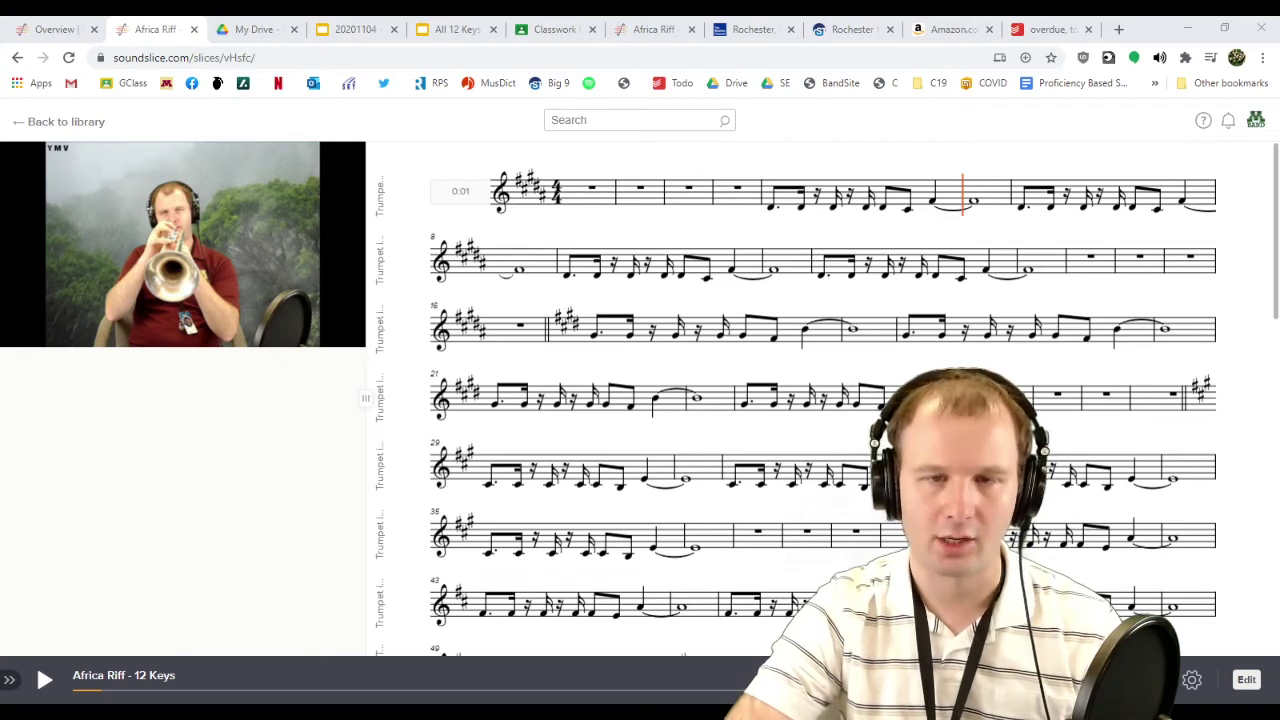
Select measures 5 and 6 as a loop and play the looped riff, pausing in measure 6.
drag(762, 195, 1011, 198)
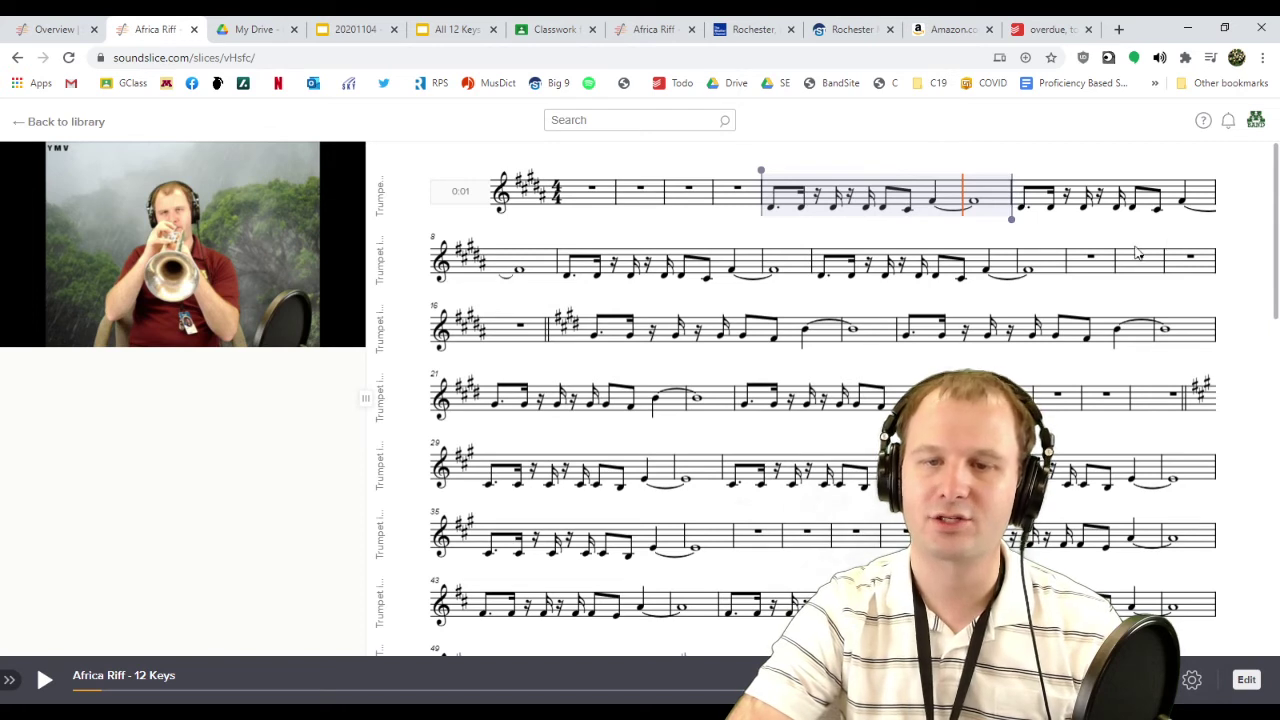
key(space)
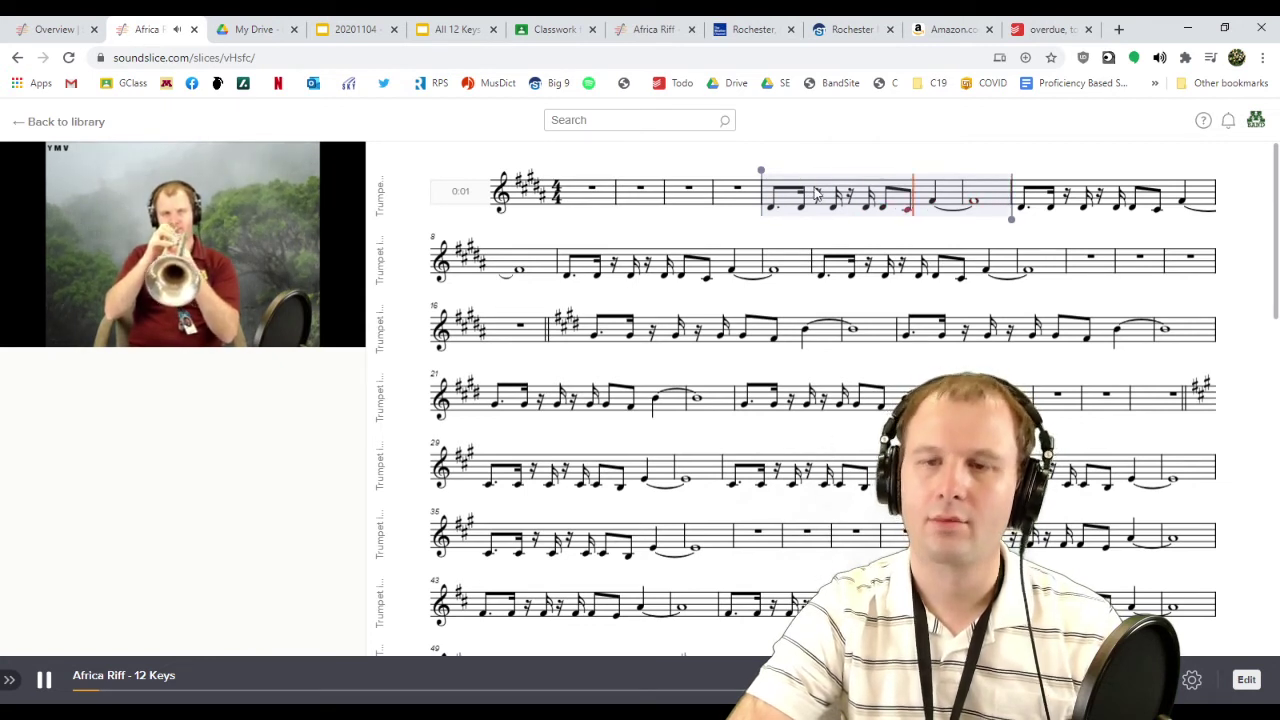
key(space)
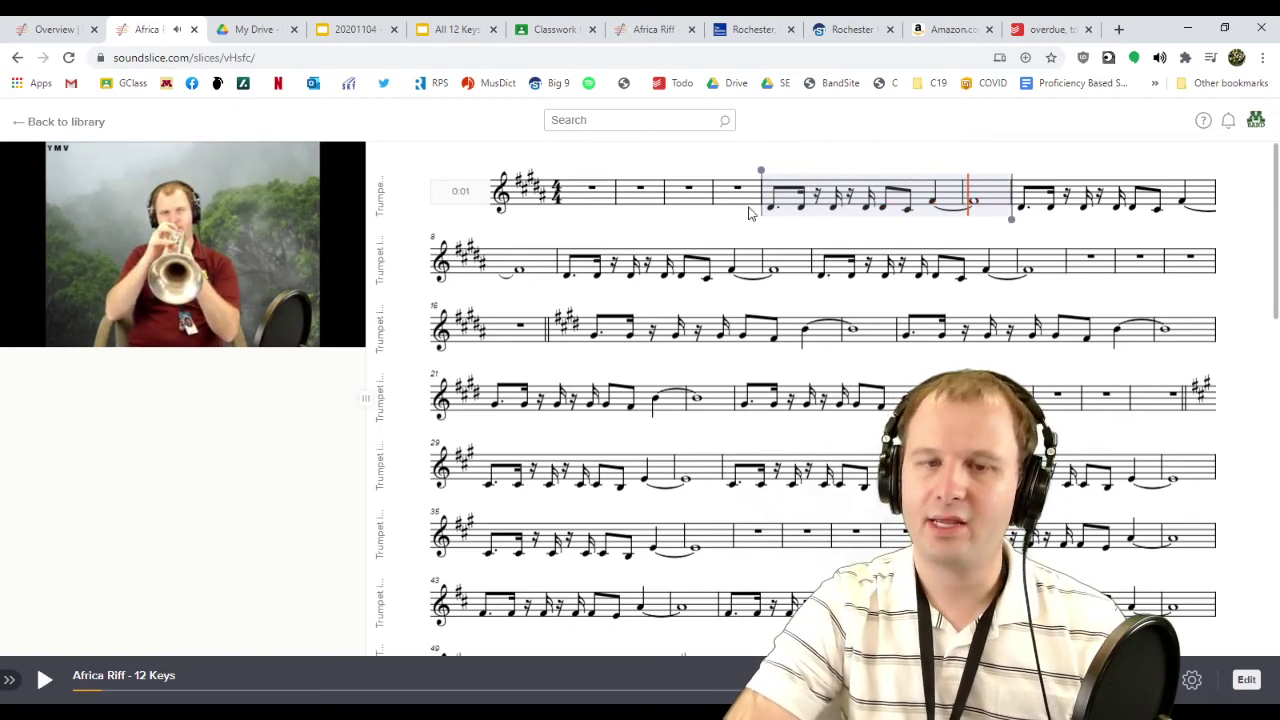
Extend the start of the loop back to include the rest in measure 4 and play the loop.
drag(761, 200, 721, 200)
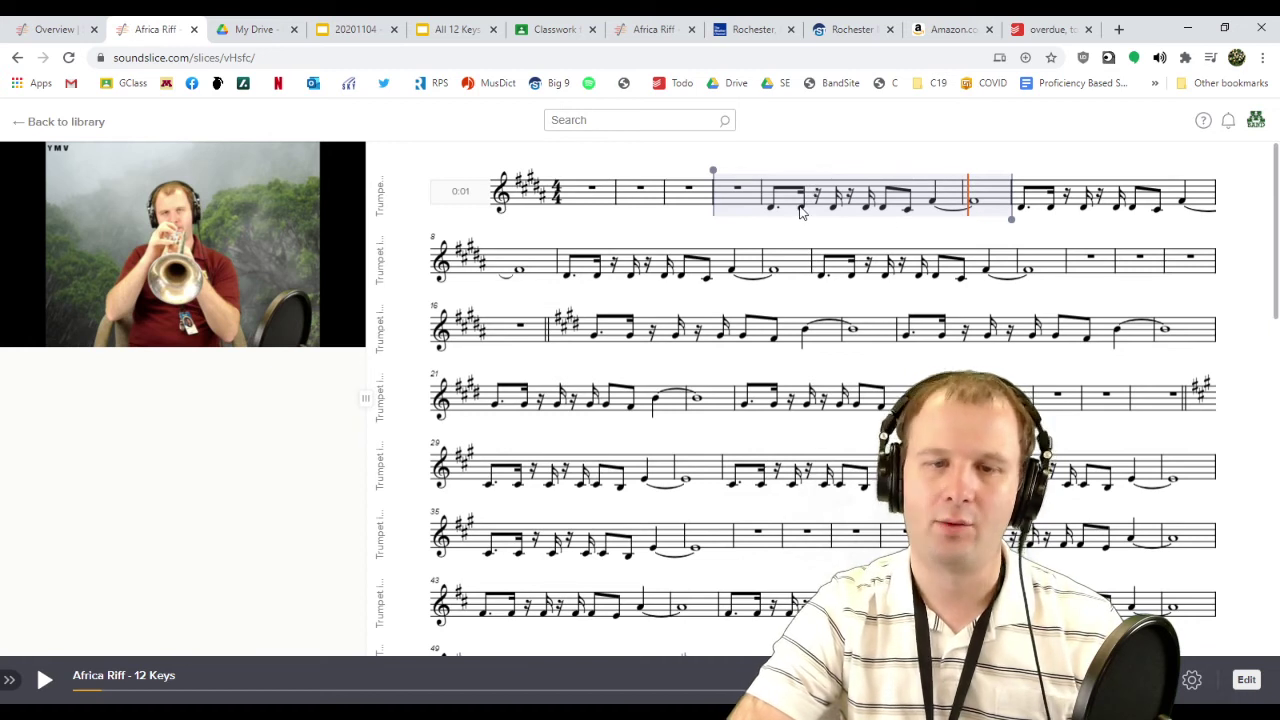
key(space)
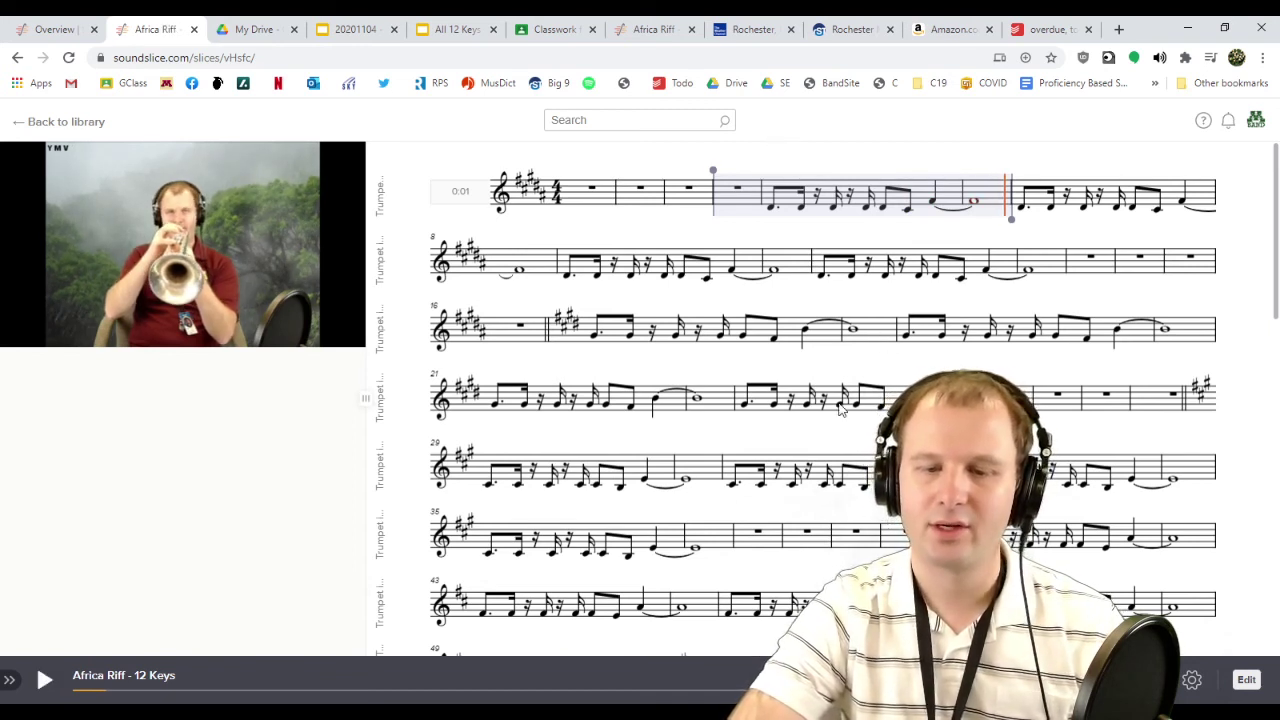
scroll(775, 390, down, 10)
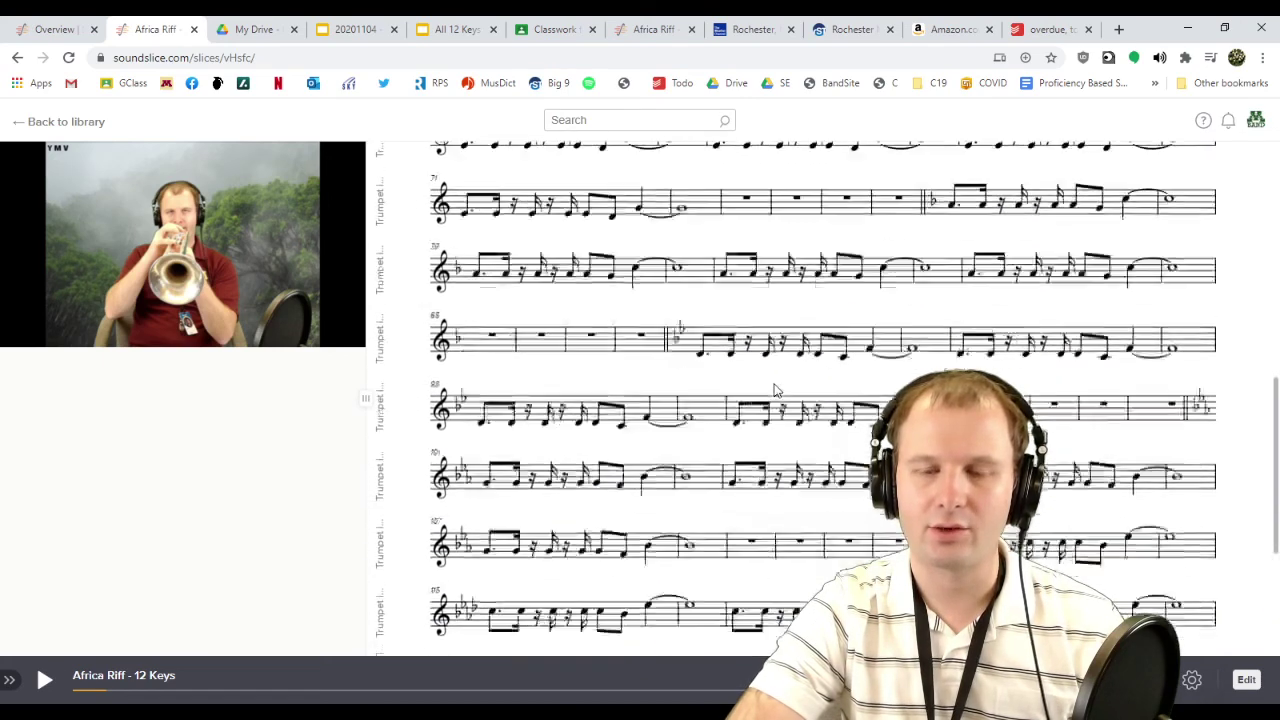
scroll(775, 390, down, 3)
scroll(775, 390, up, 6)
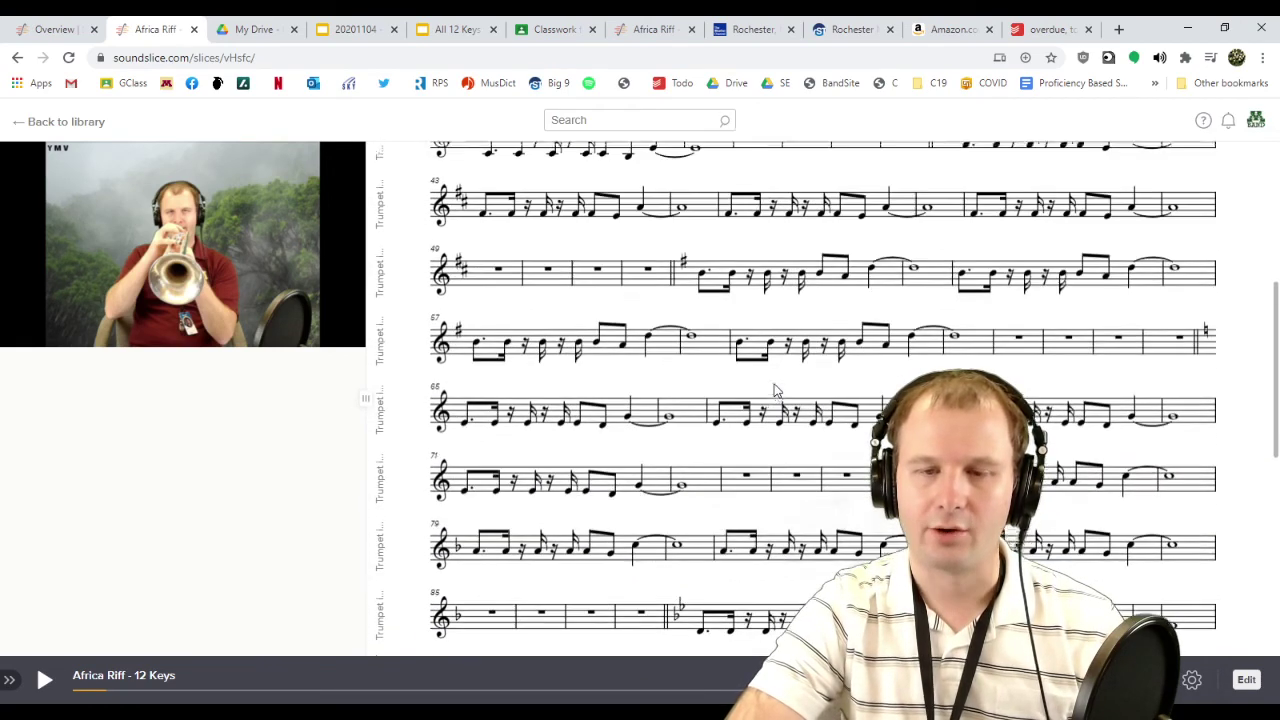
scroll(775, 390, up, 5)
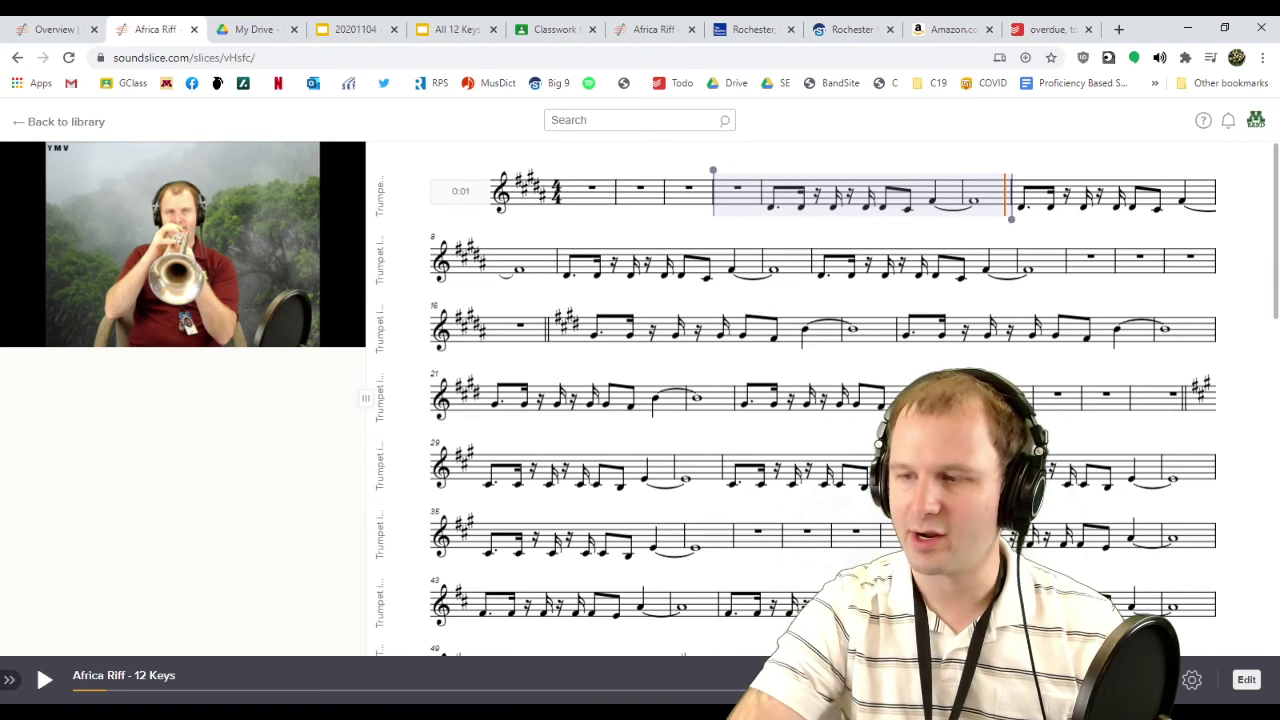